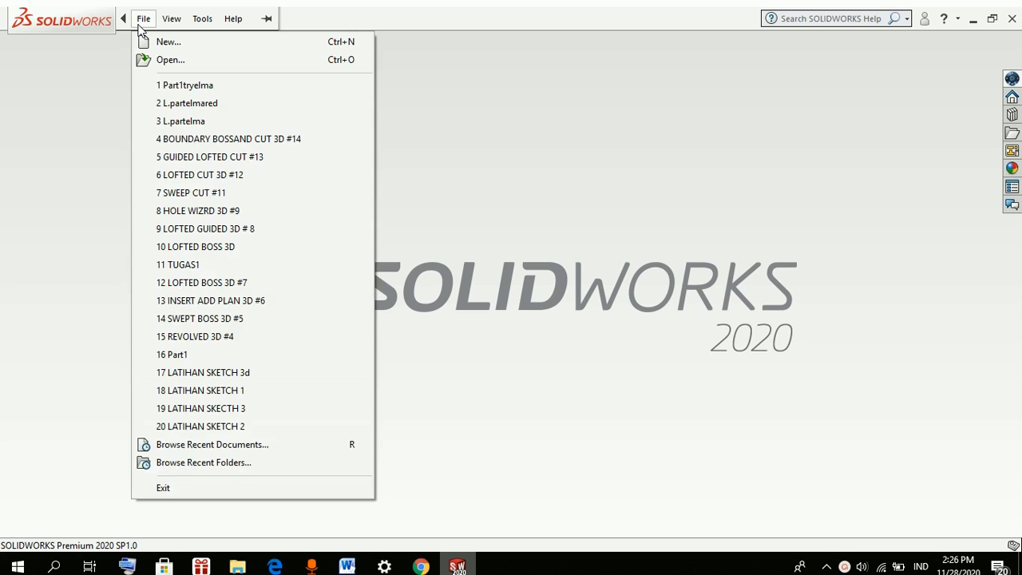
Create a new part document
mouse_move(169, 28)
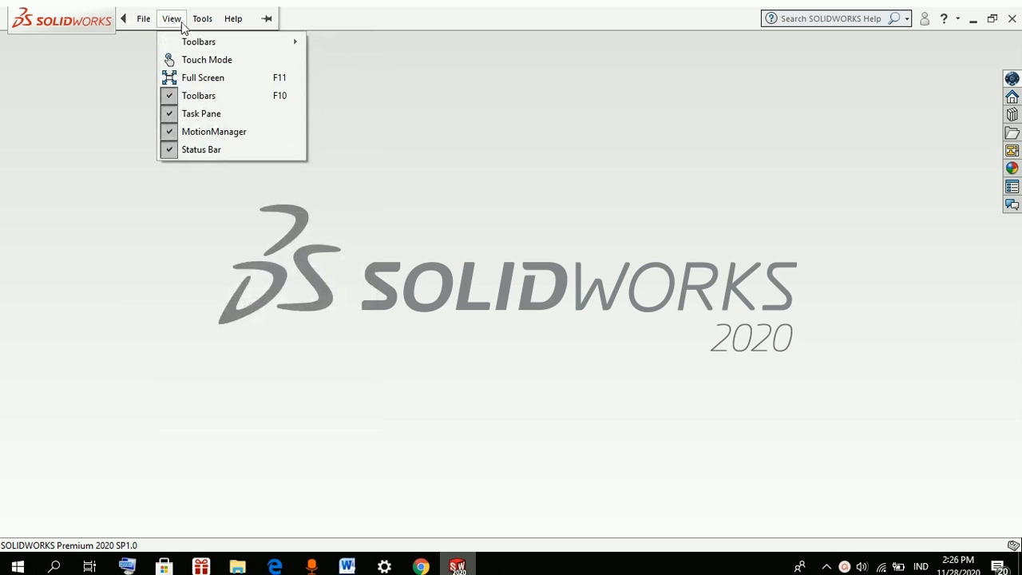
mouse_move(227, 26)
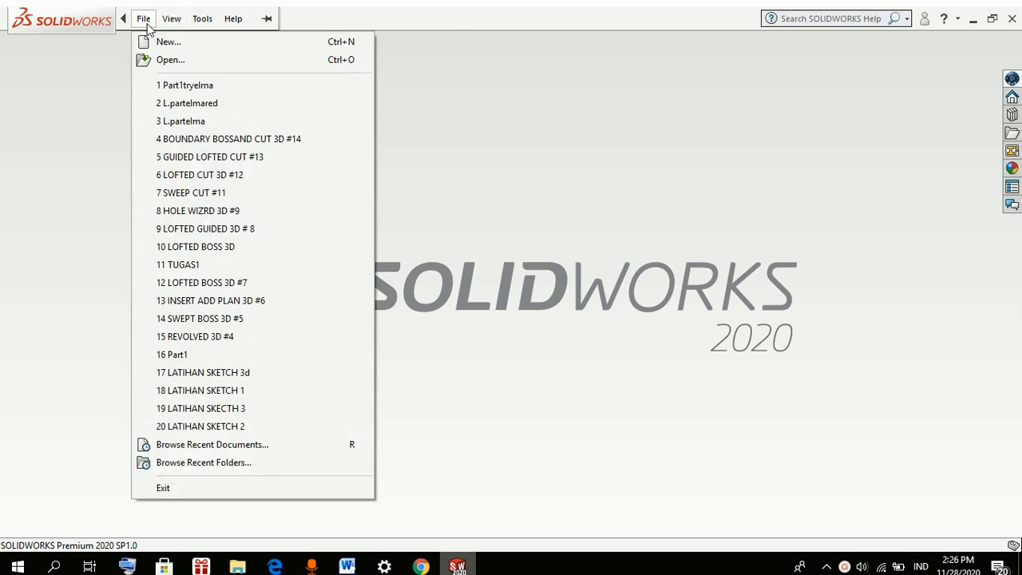
left_click(163, 92)
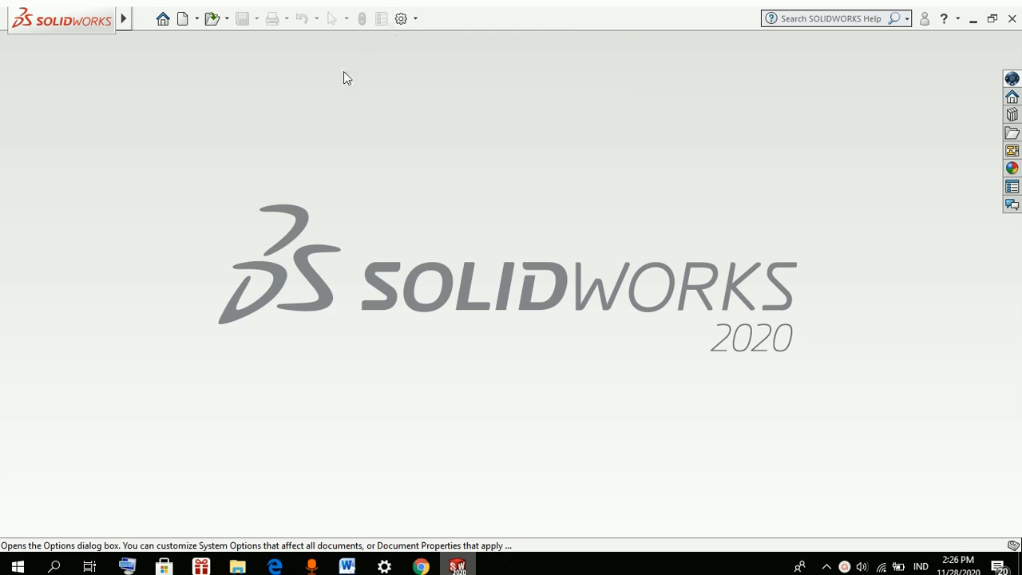
left_click(186, 19)
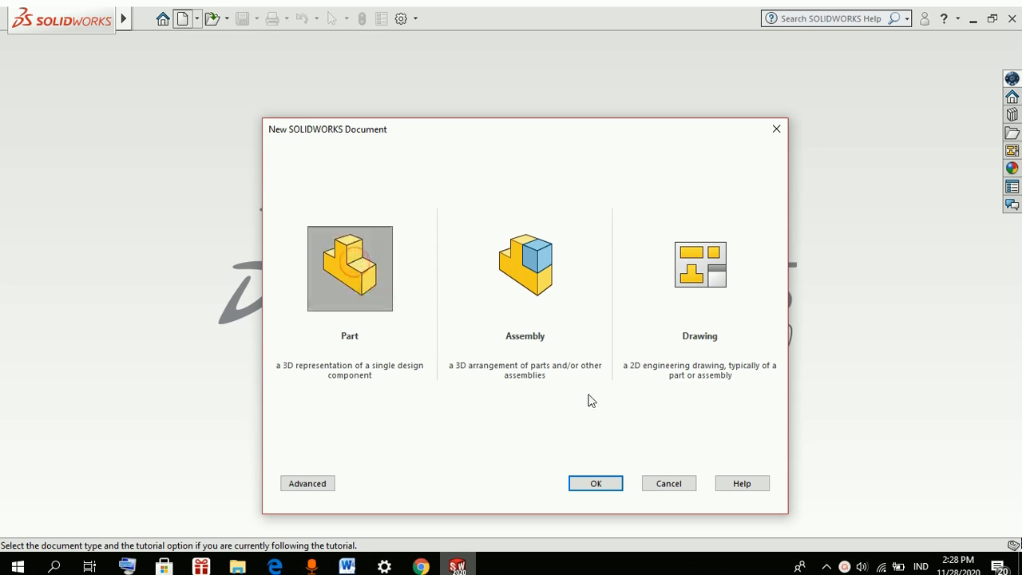
left_click(597, 485)
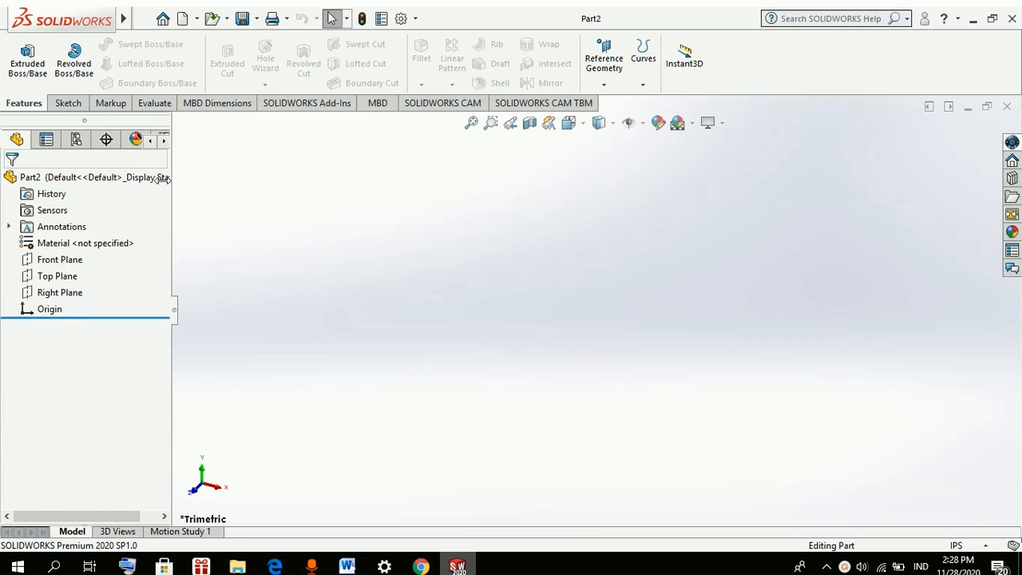
Examine the part environment's file and help commands and the sketch tools, including the Centerpoint, Tangent and 3 Point Arc variants
left_click(77, 106)
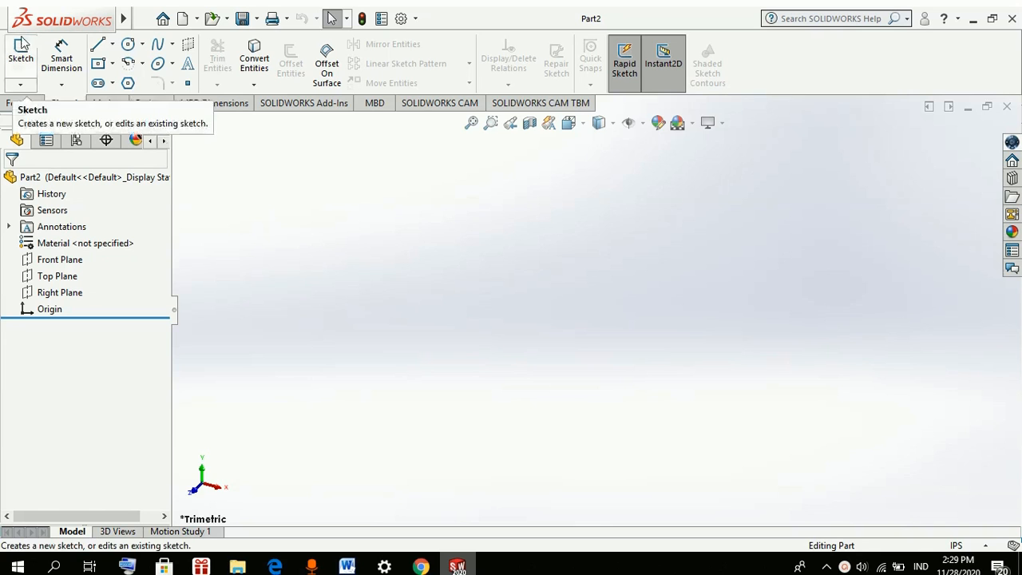
mouse_move(123, 18)
left_click(339, 19)
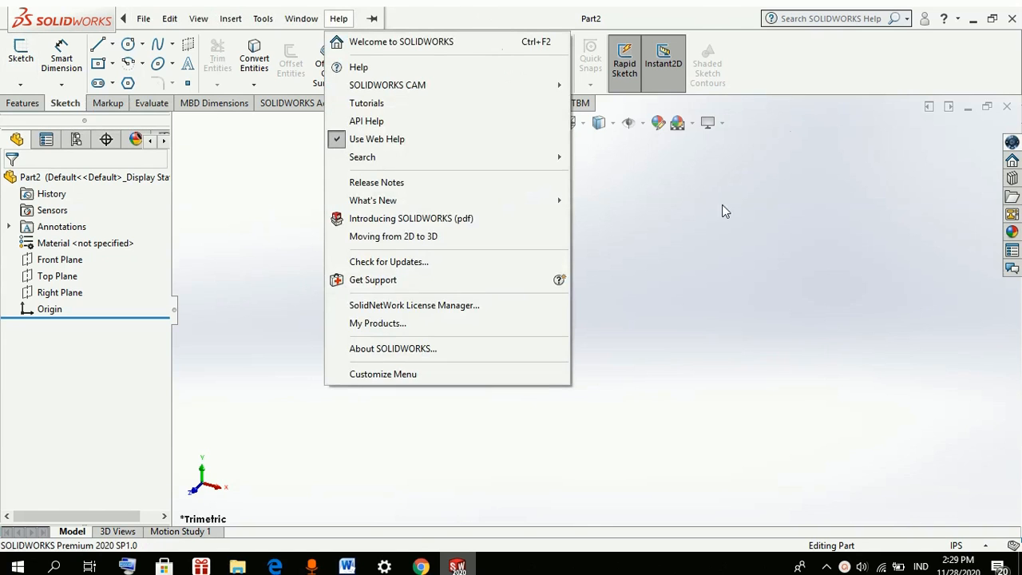
left_click(701, 185)
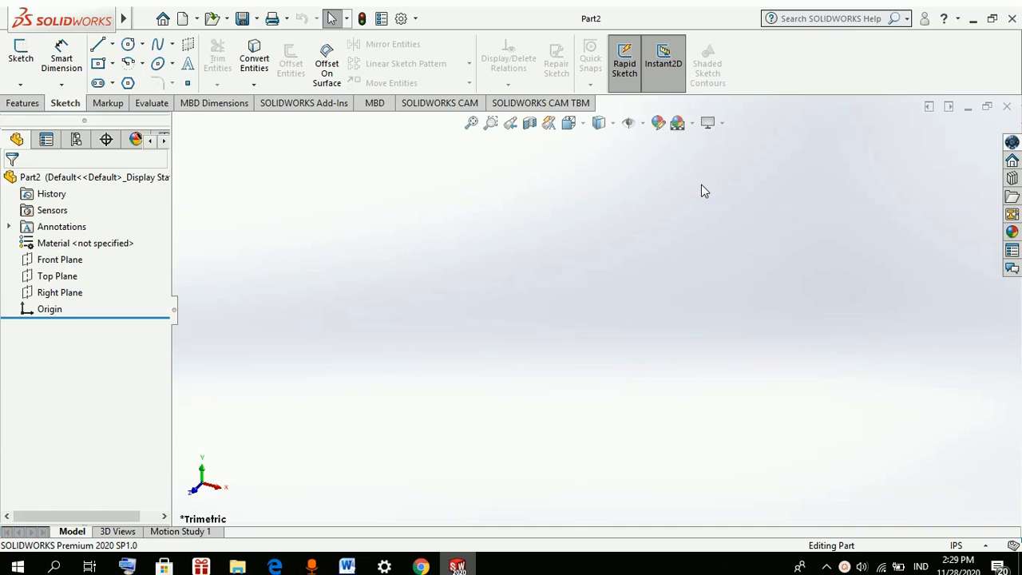
key("alt+f")
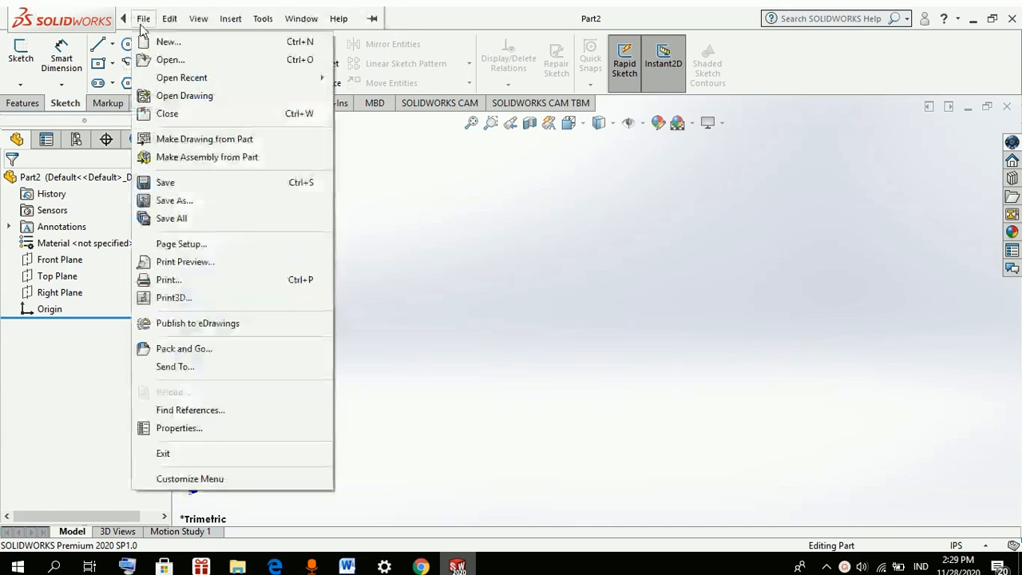
left_click(72, 108)
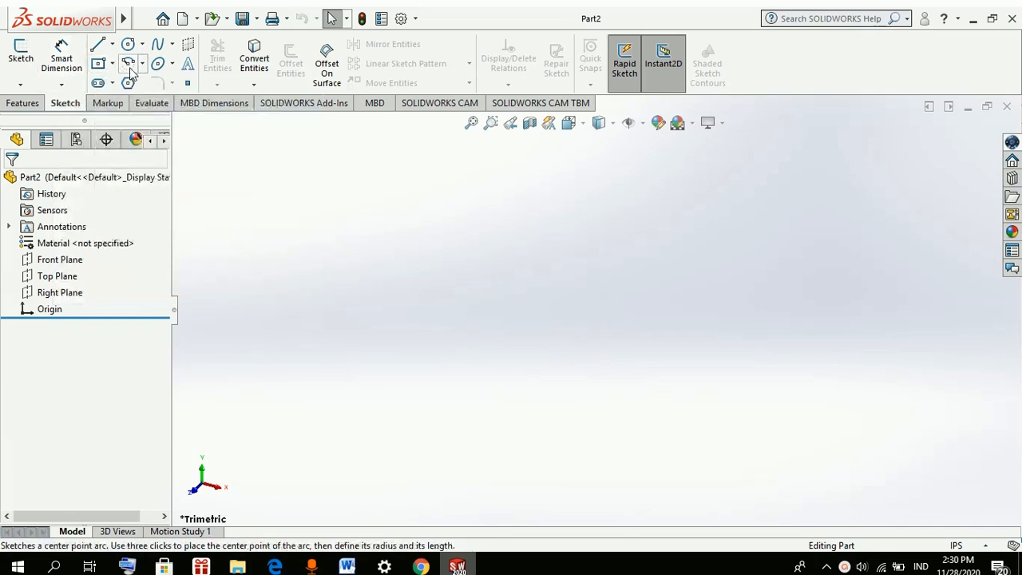
left_click(142, 64)
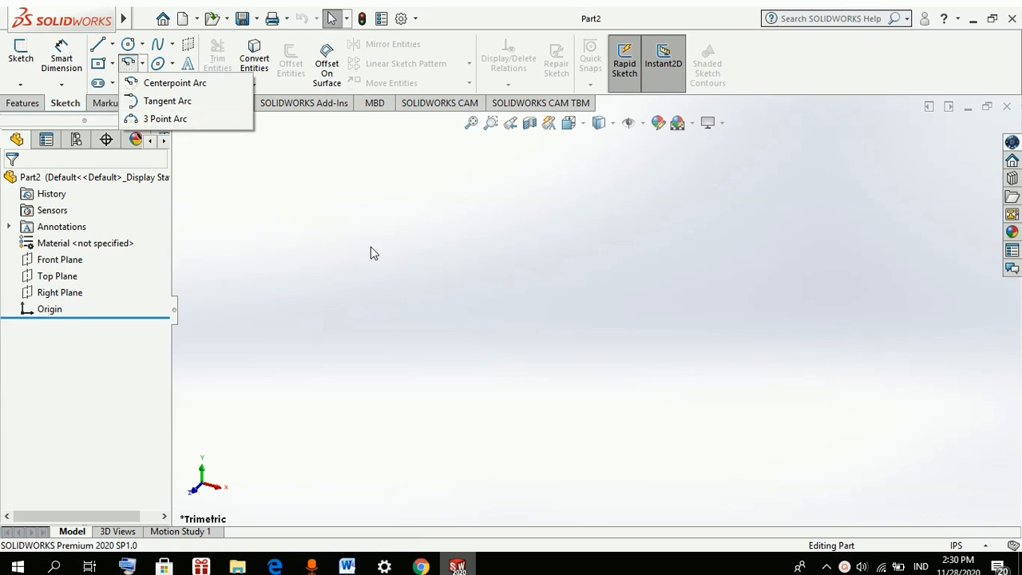
left_click(142, 63)
left_click(209, 182)
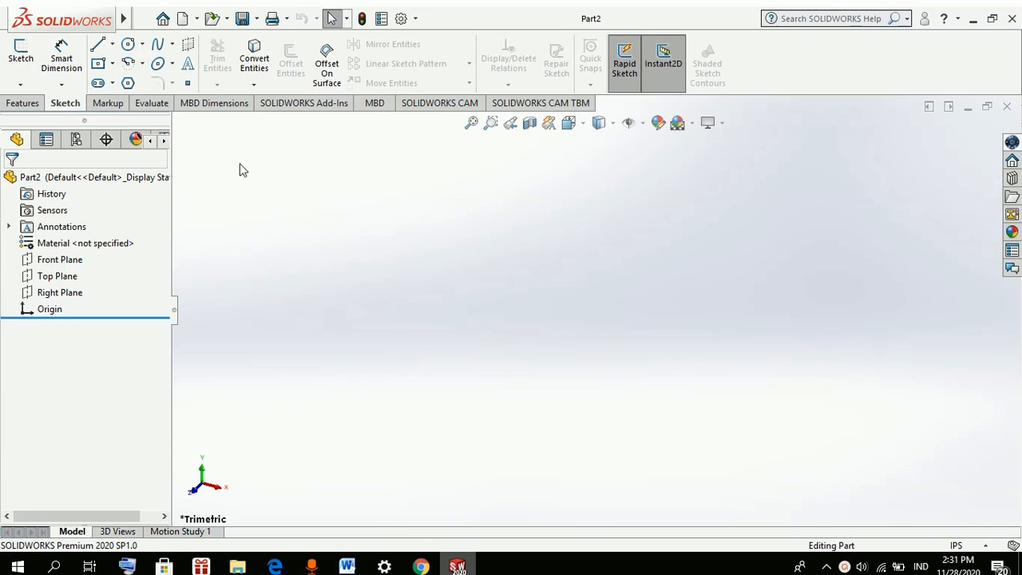
left_click(128, 82)
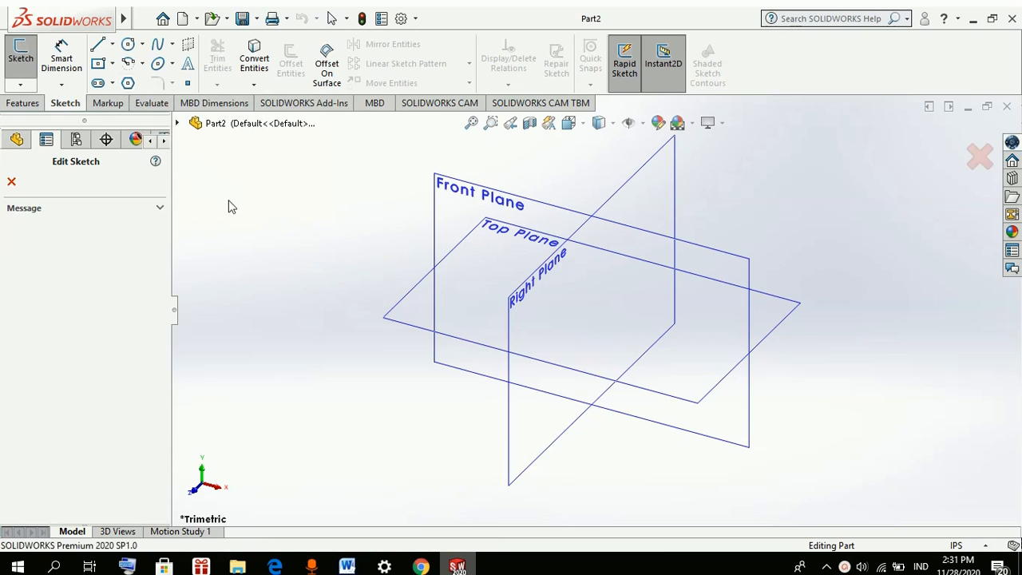
left_click(11, 181)
left_click(128, 82)
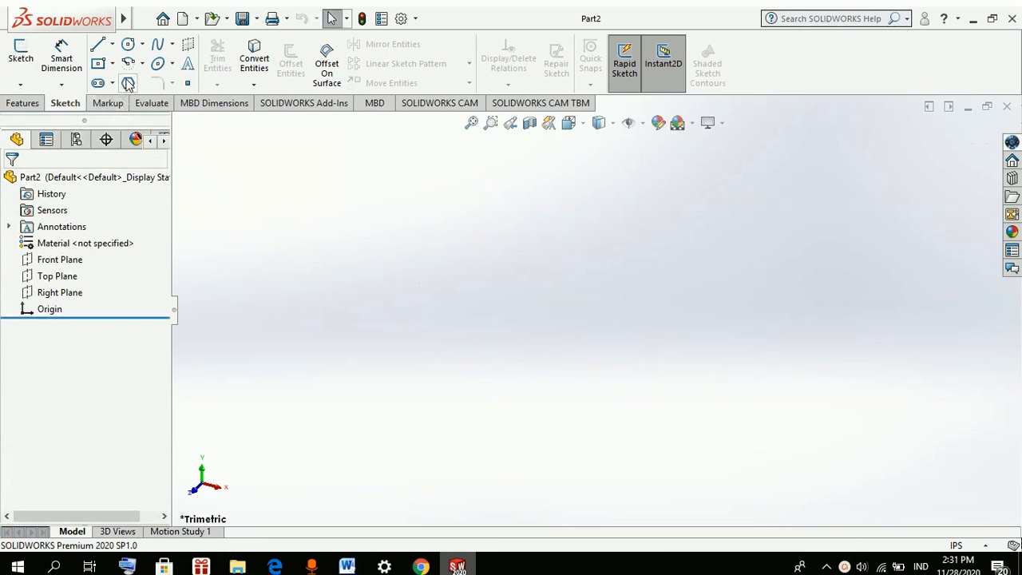
left_click(196, 169)
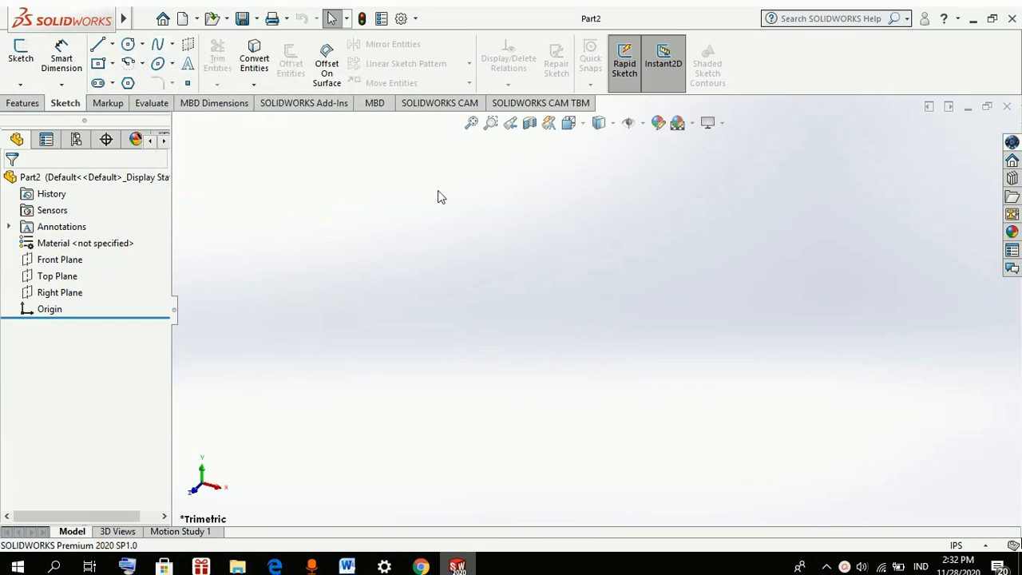
Examine the remaining sketch tools and the Features, Markup, Evaluate and MBD Dimensions command sets
left_click(173, 65)
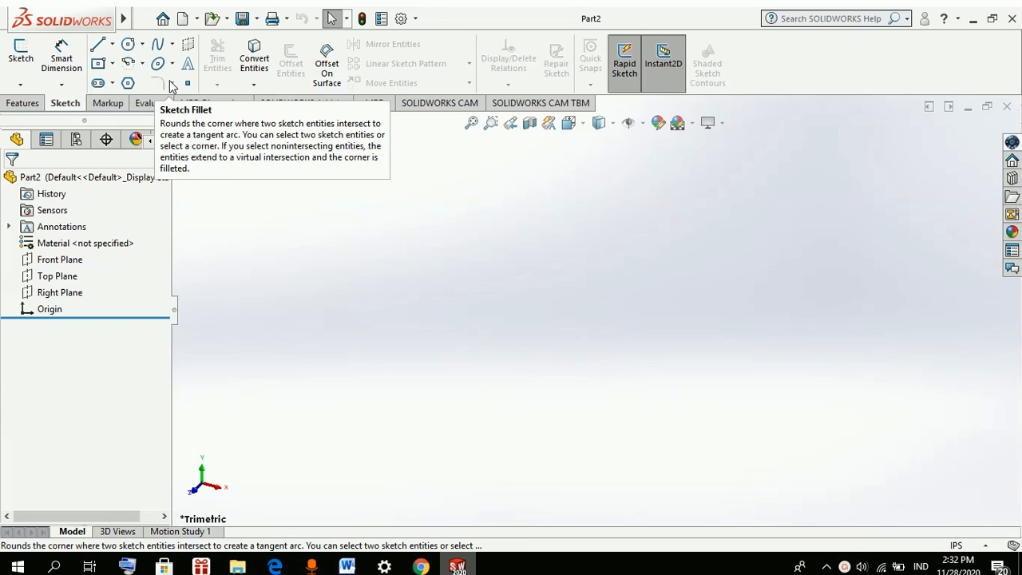
mouse_move(153, 68)
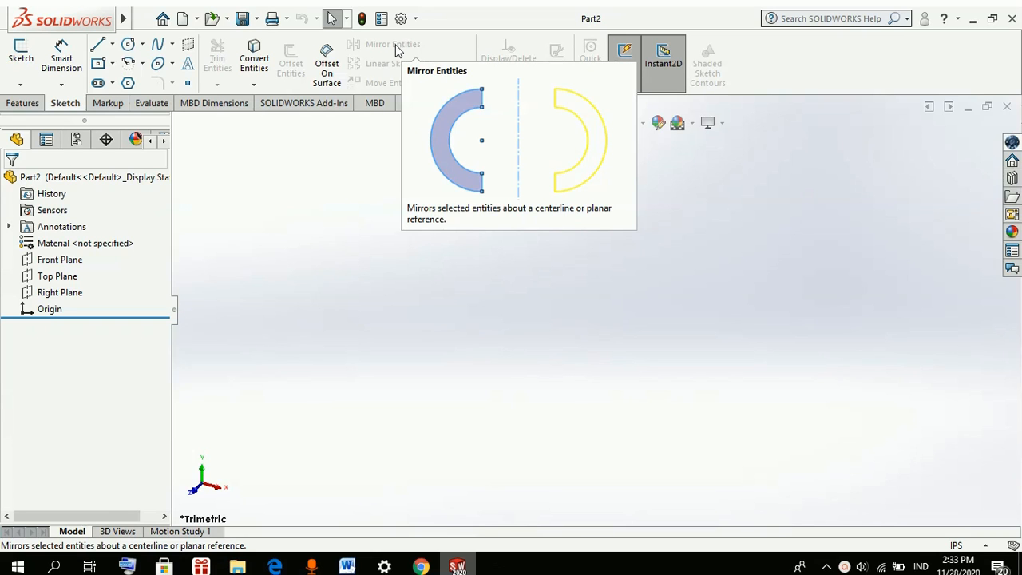
left_click(255, 86)
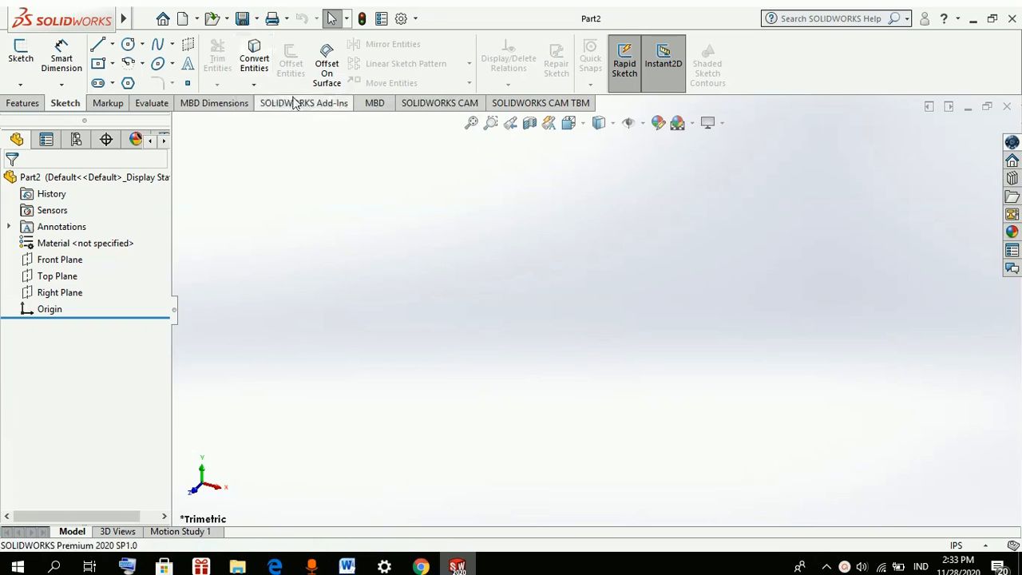
left_click(249, 85)
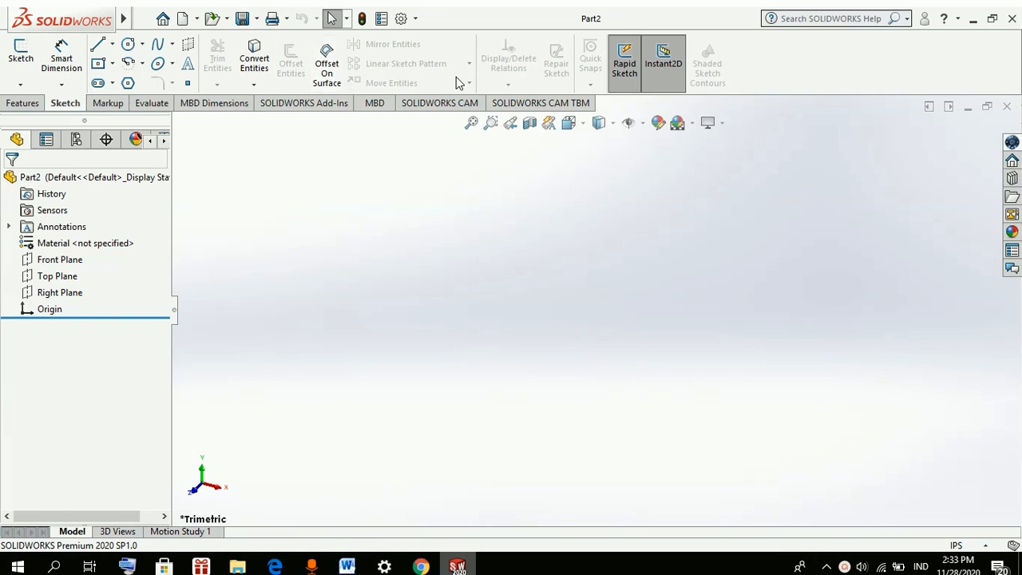
left_click(625, 60)
left_click(26, 108)
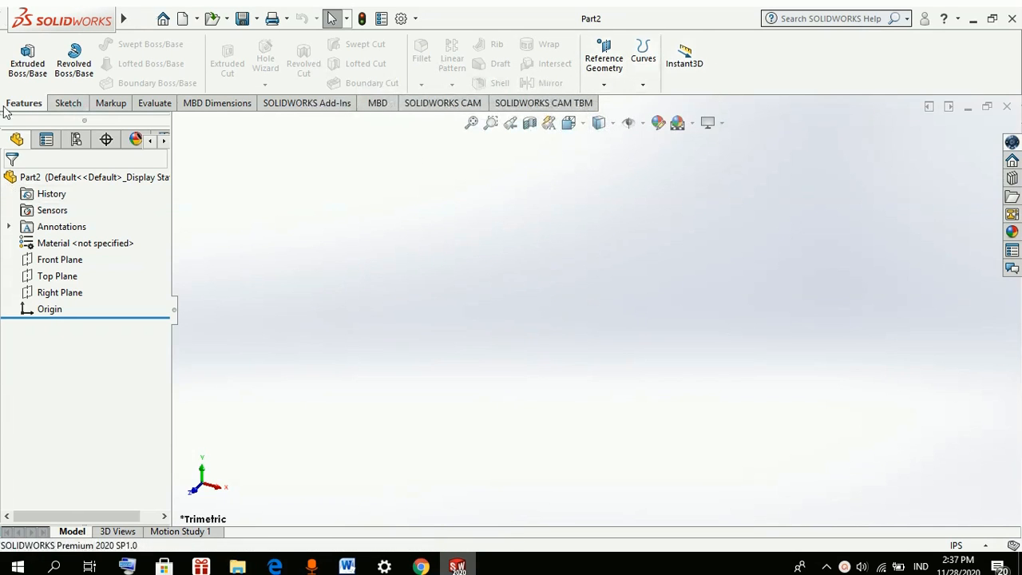
left_click(116, 111)
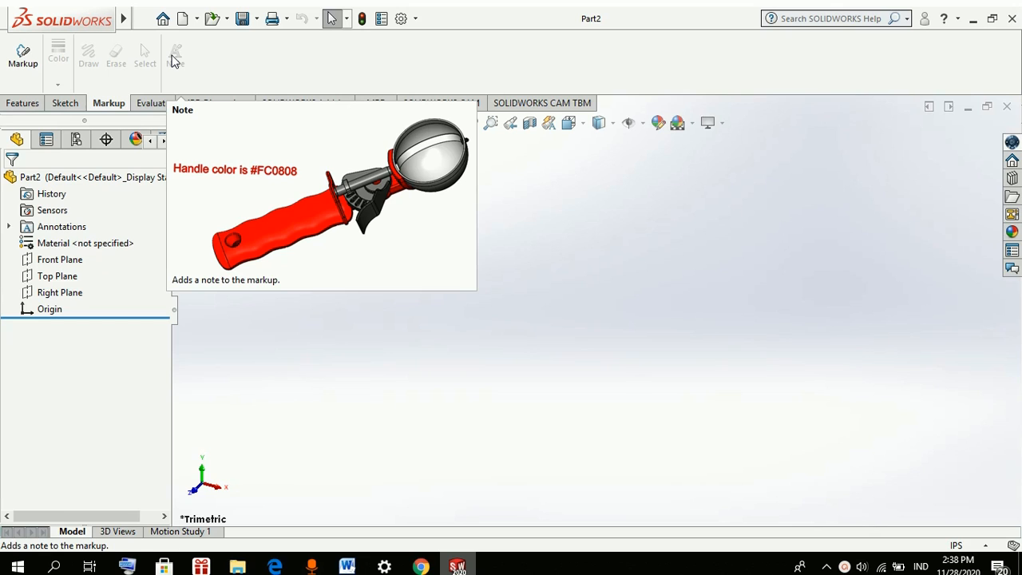
left_click(153, 104)
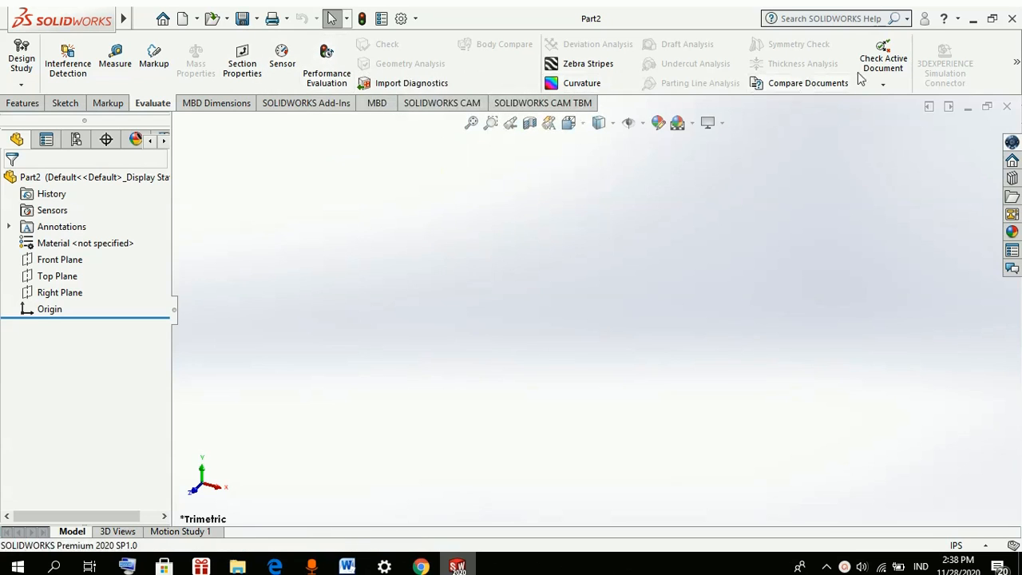
left_click(236, 107)
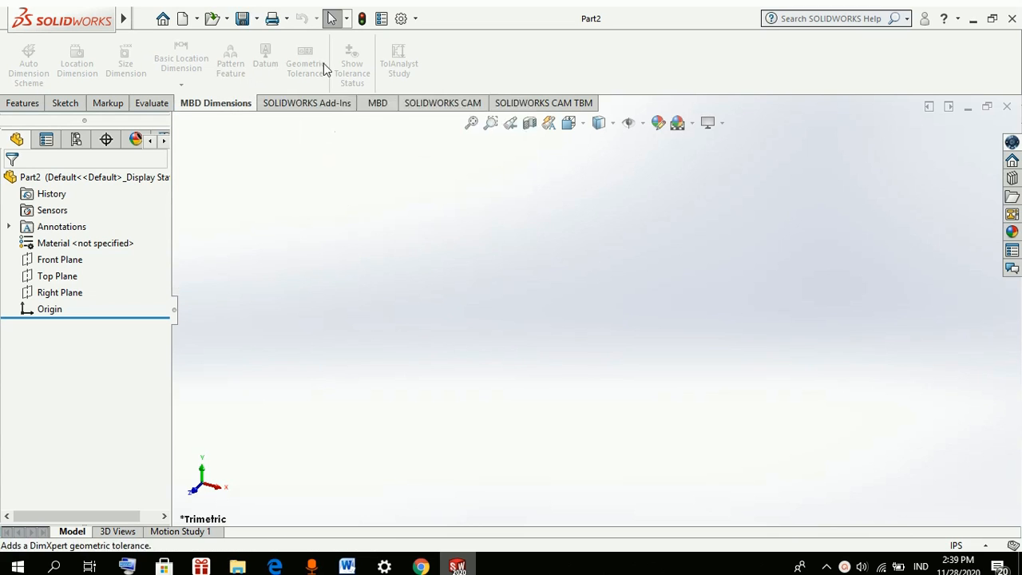
Load the SOLIDWORKS Toolbox add-in and unload it again
left_click(312, 105)
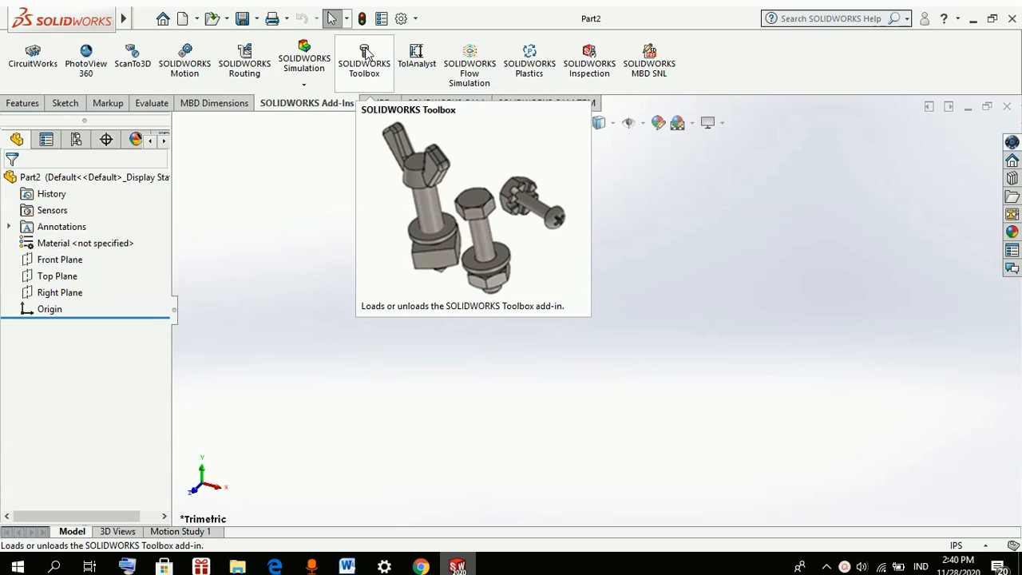
left_click(364, 53)
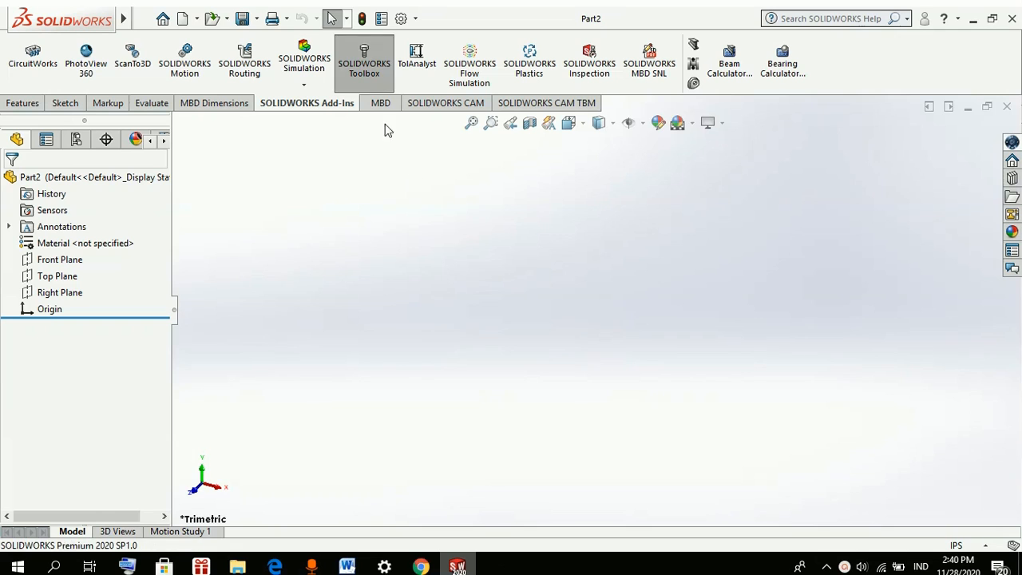
left_click(373, 78)
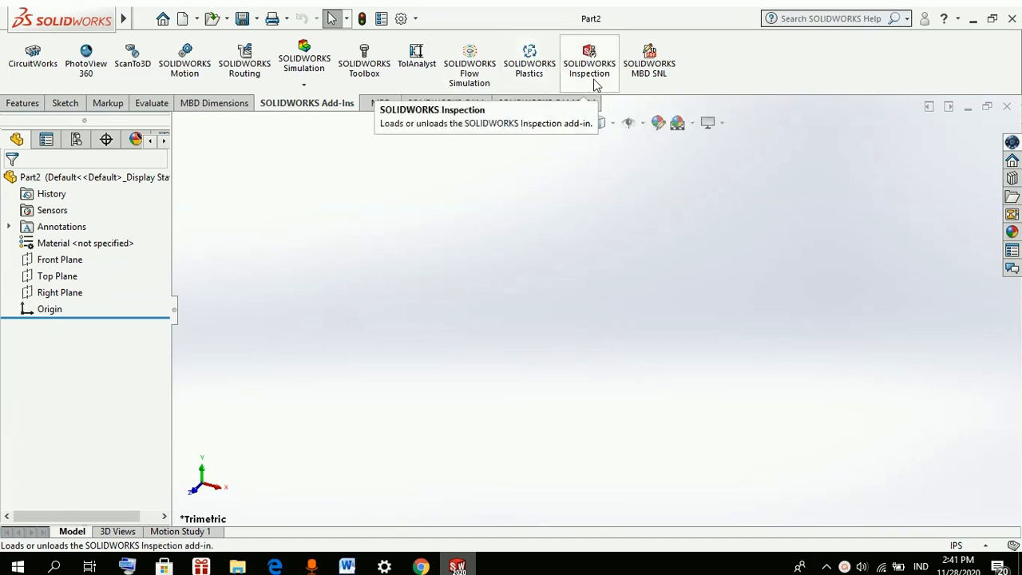
Examine the MBD, SOLIDWORKS CAM and SOLIDWORKS CAM TBM command sets, and return to the sketch tools
left_click(382, 105)
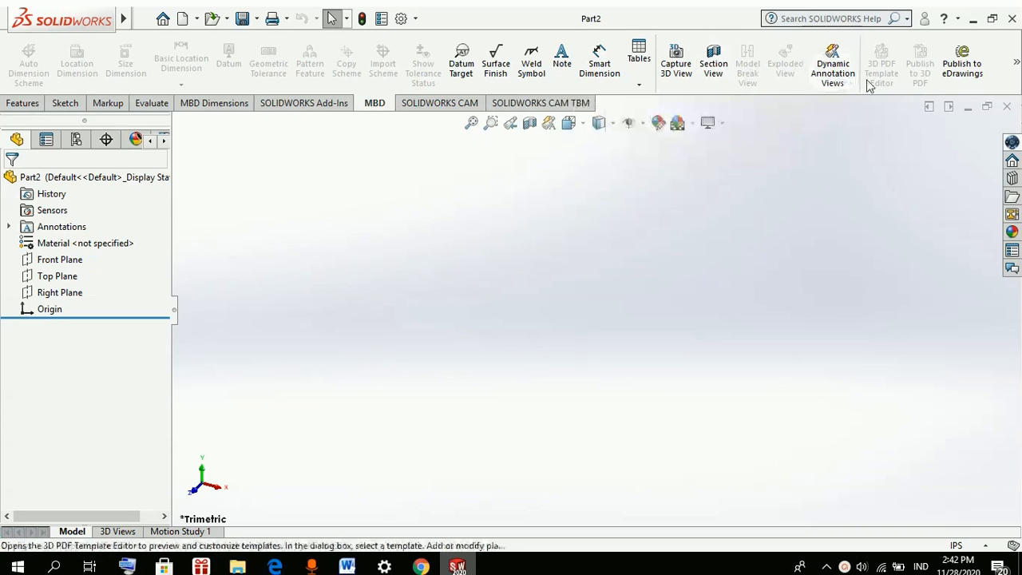
left_click(465, 108)
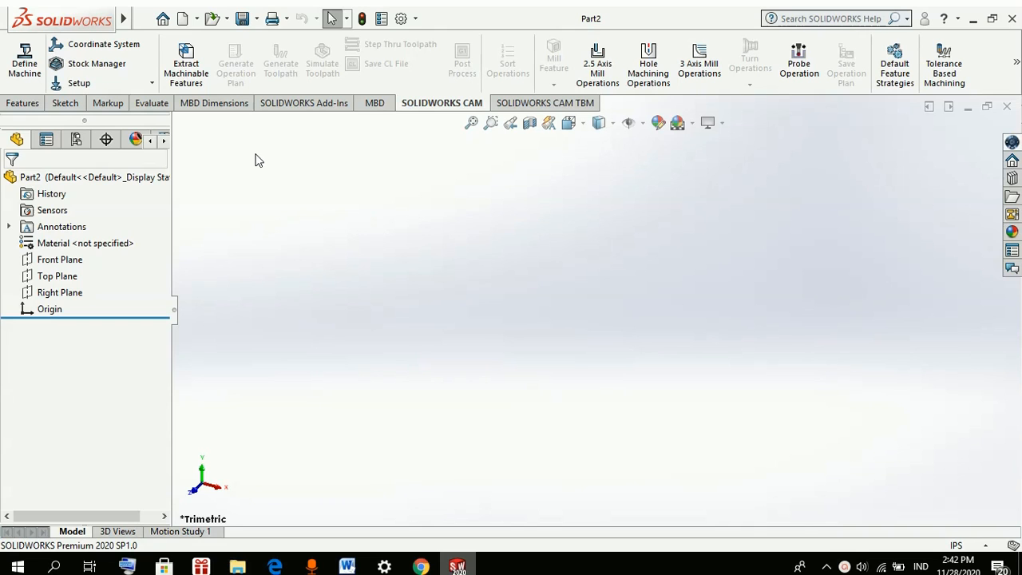
left_click(143, 19)
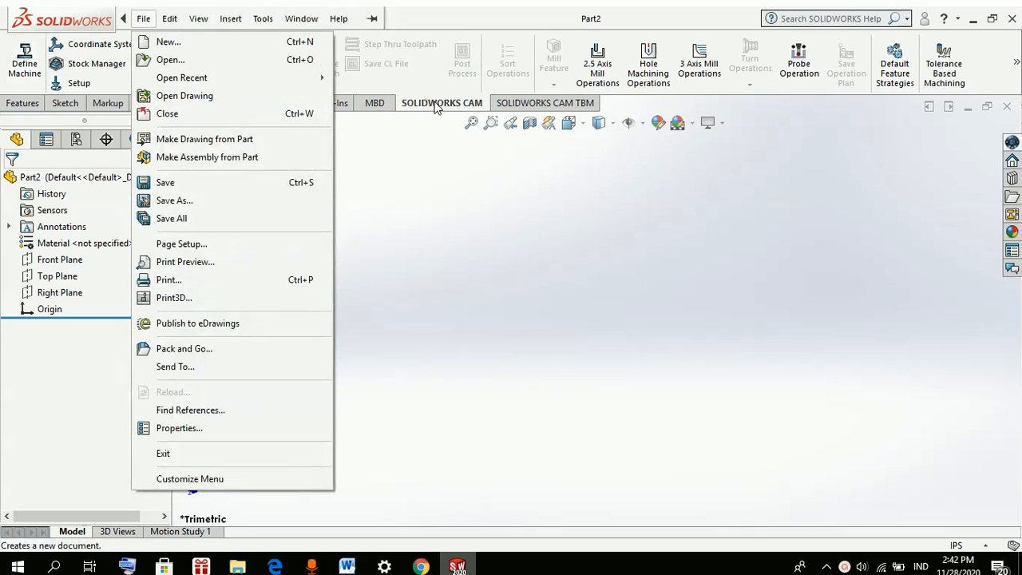
left_click(570, 300)
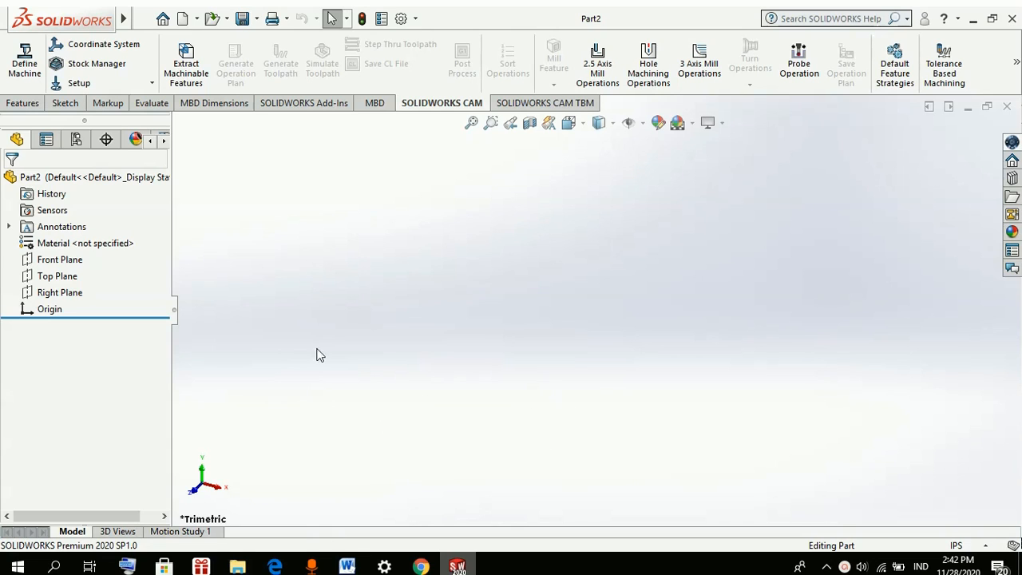
left_click(523, 102)
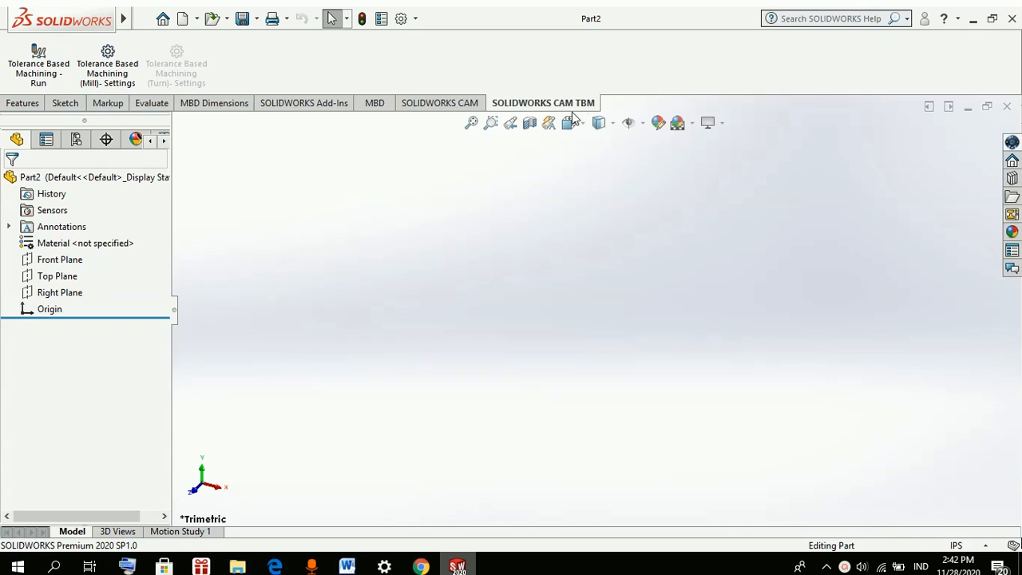
left_click(25, 103)
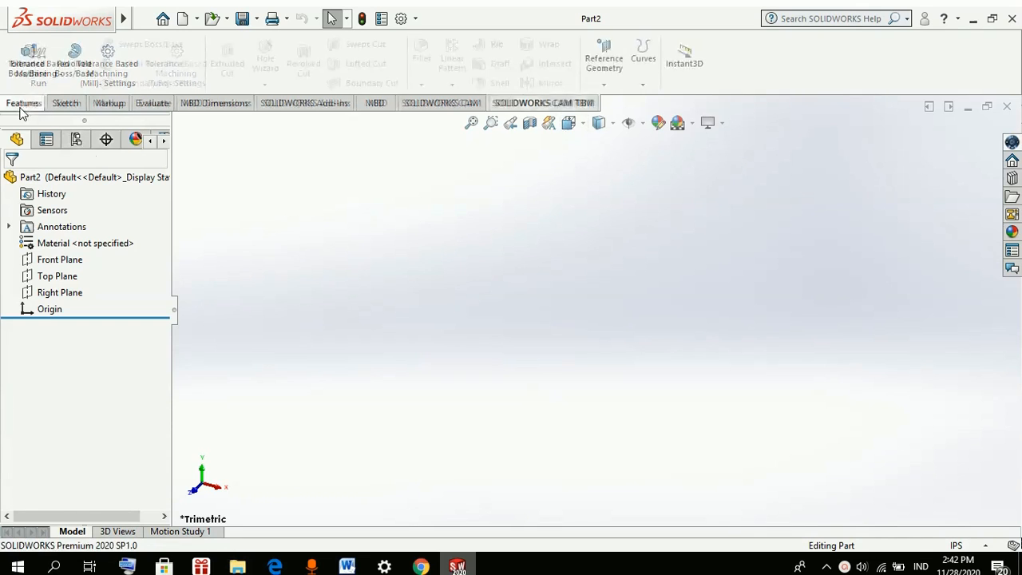
left_click(70, 104)
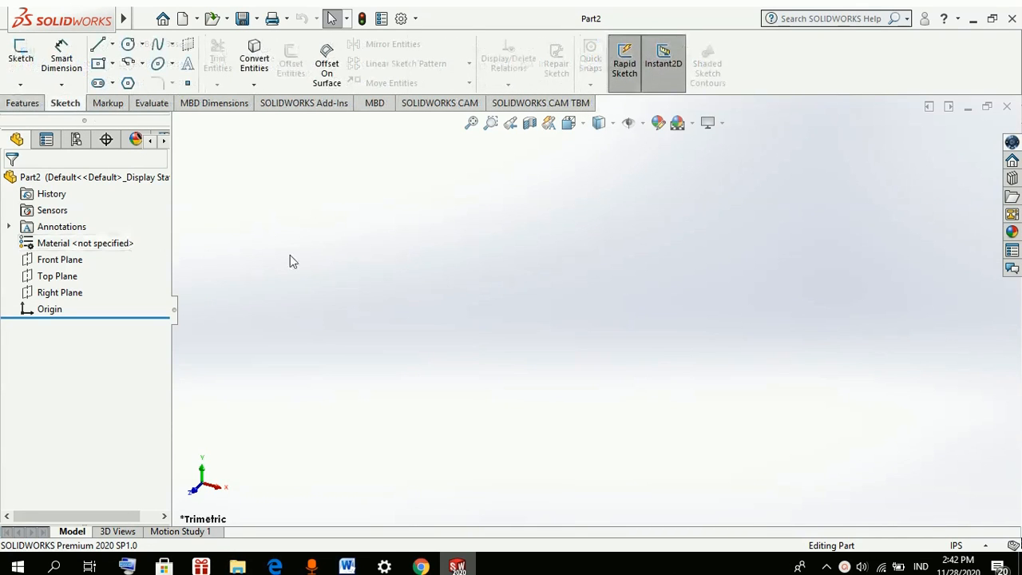
Open the Appearances, Scenes, and Decals library and expand the Decals category
left_click(1013, 235)
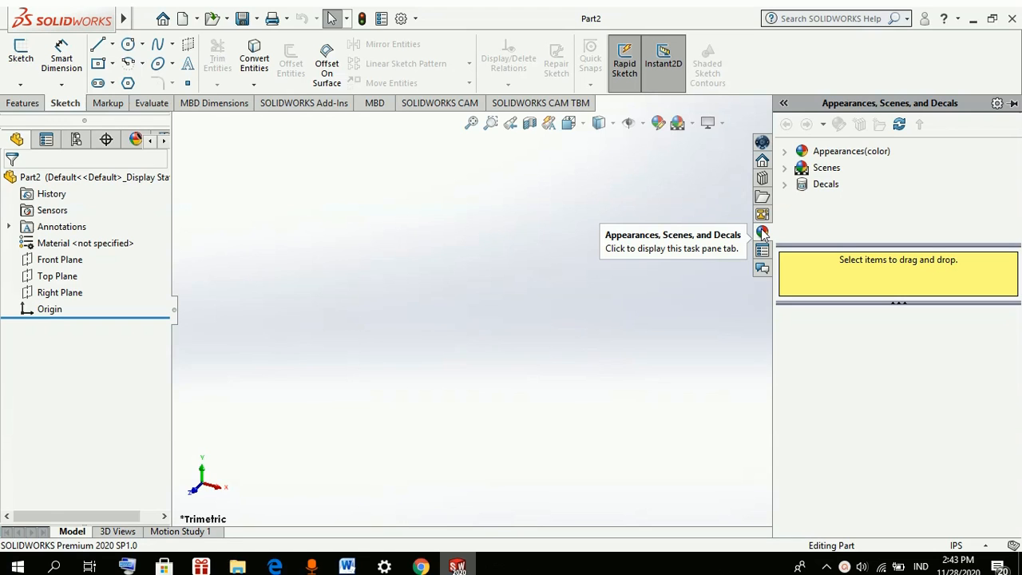
left_click(786, 185)
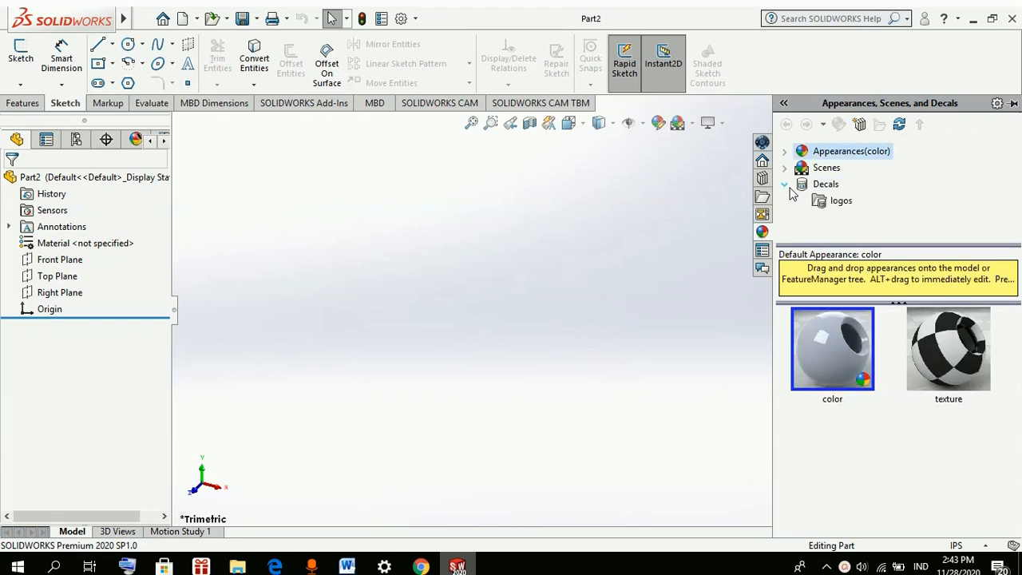
Examine the Scenes categories, including Backgrounds, and the material folders under Appearances
left_click(786, 169)
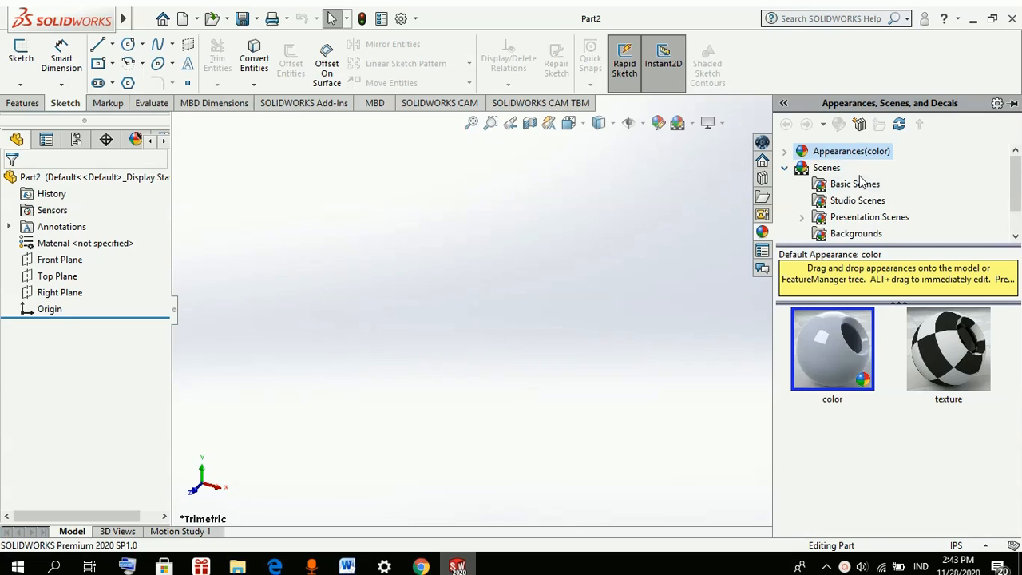
scroll(864, 184, "down", 1)
left_click(861, 202)
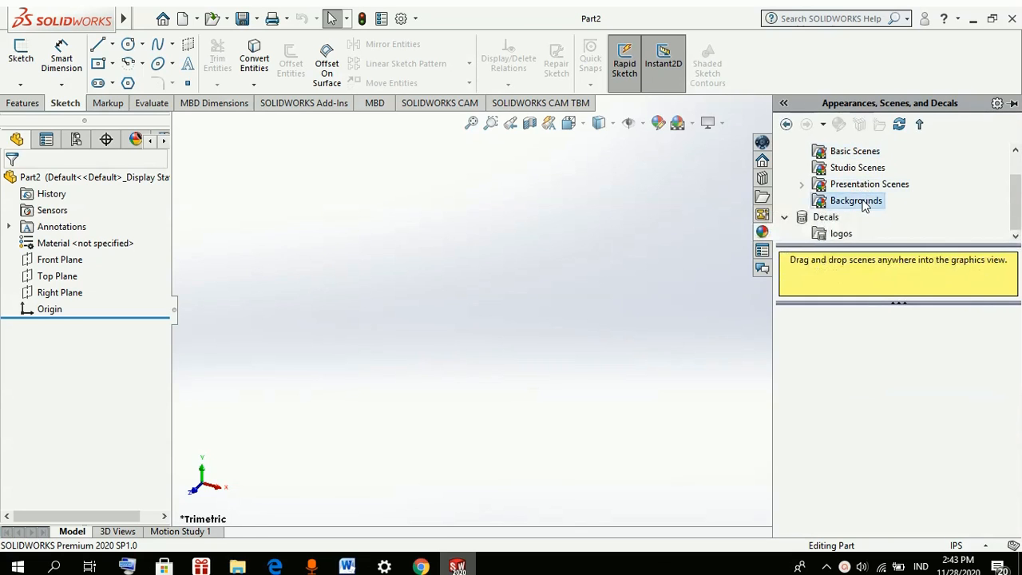
scroll(818, 209, "up", 1)
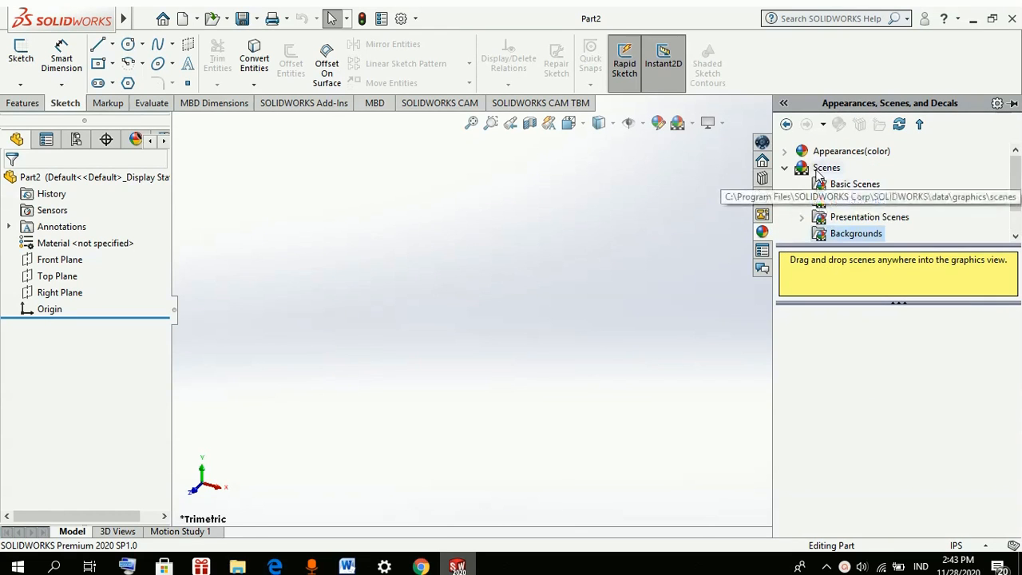
left_click(784, 153)
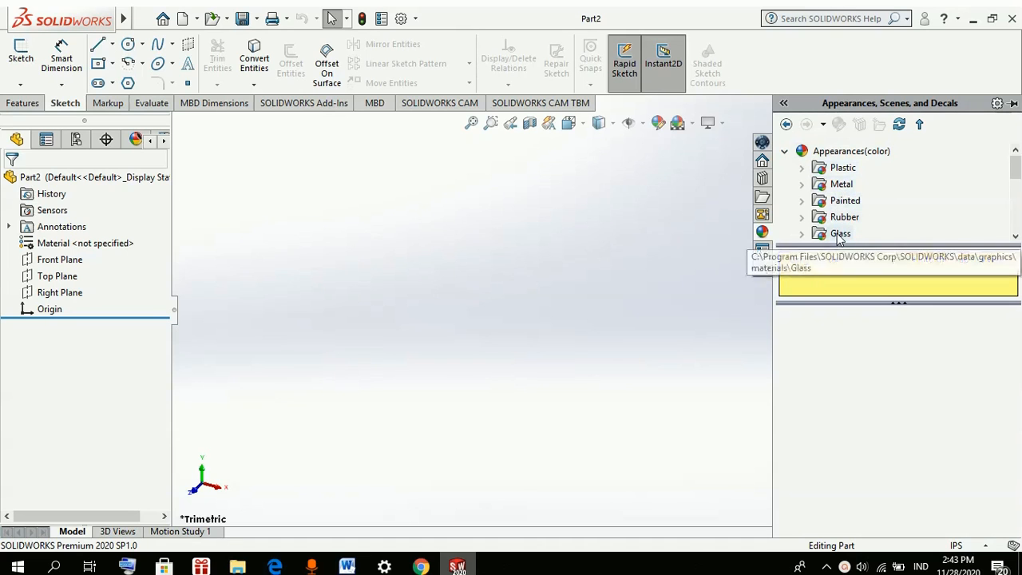
scroll(851, 175, "down", 3)
scroll(851, 184, "up", 3)
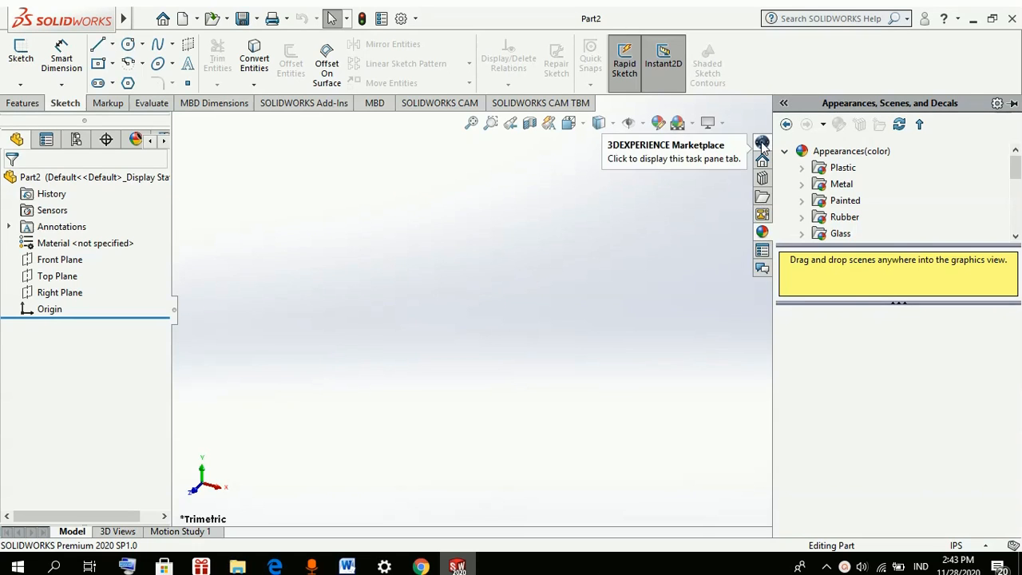
Widen the task pane, collapse the Appearances category, view the File Explorer pane and return to the graphics area
left_click(785, 103)
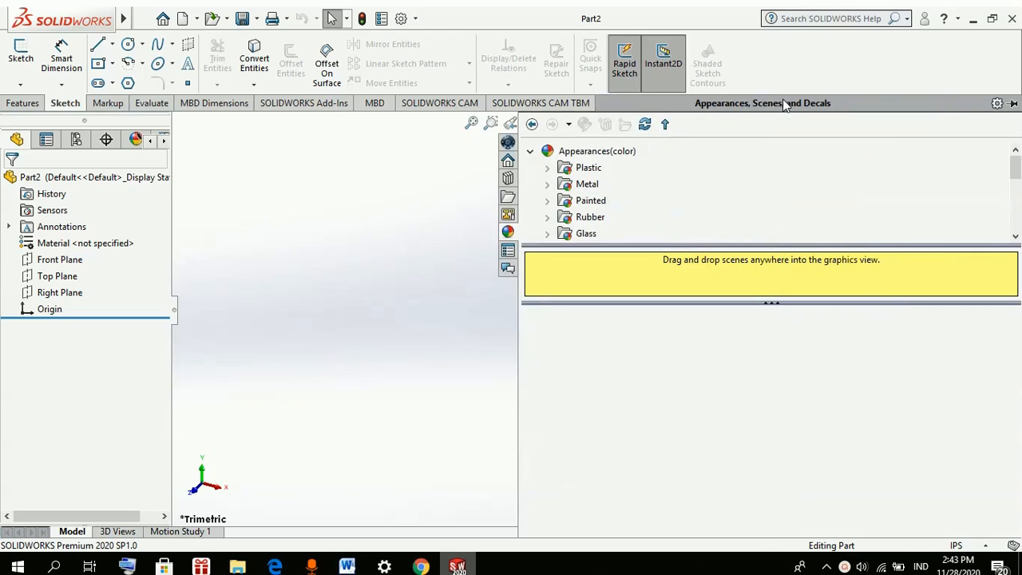
left_click(535, 151)
left_click(508, 196)
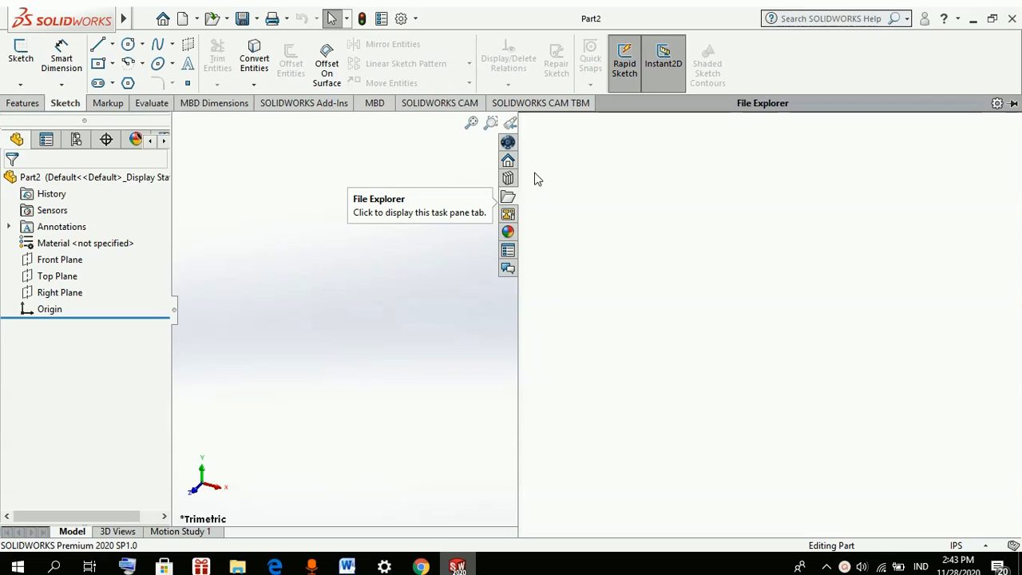
left_click(430, 150)
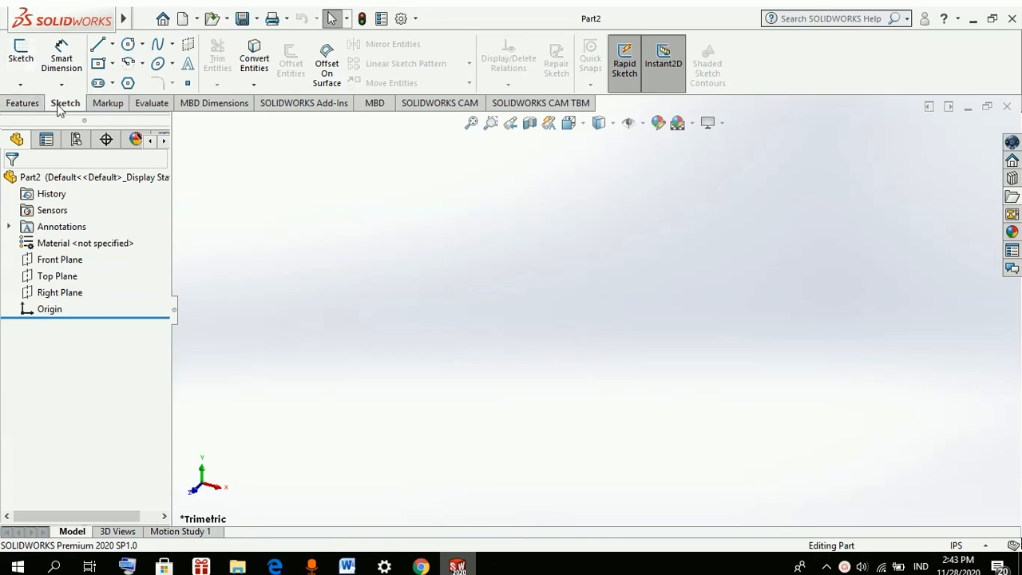
Sketch a center rectangle about 5.53 in by 2.79 in on the Front Plane, with its center up and right of the origin
left_click(20, 105)
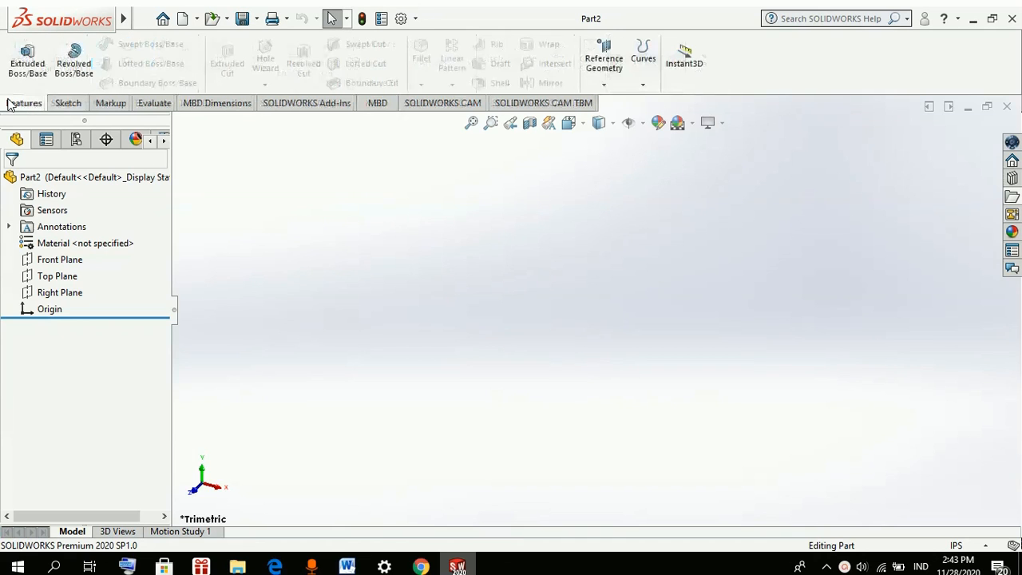
left_click(59, 105)
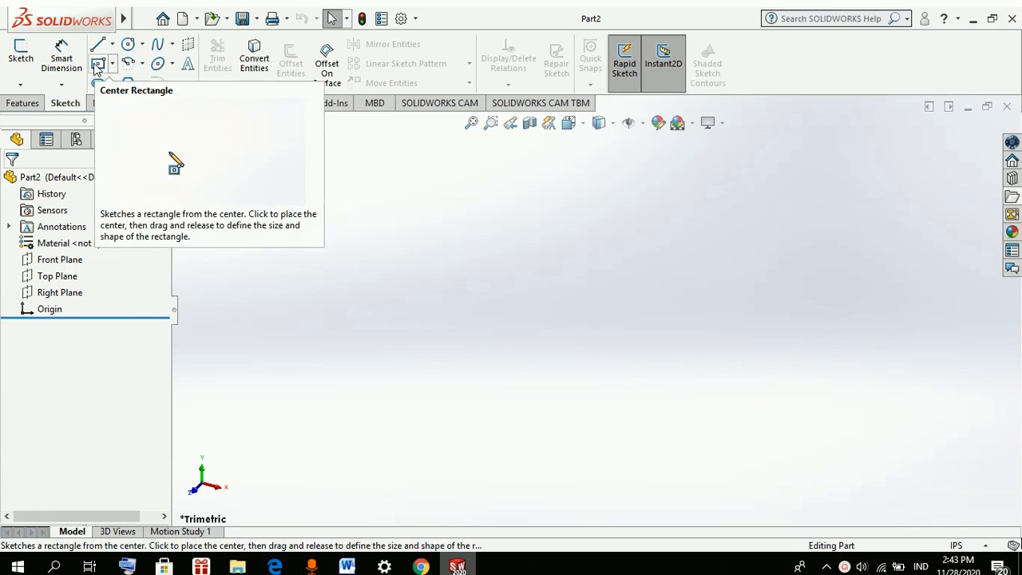
left_click(20, 52)
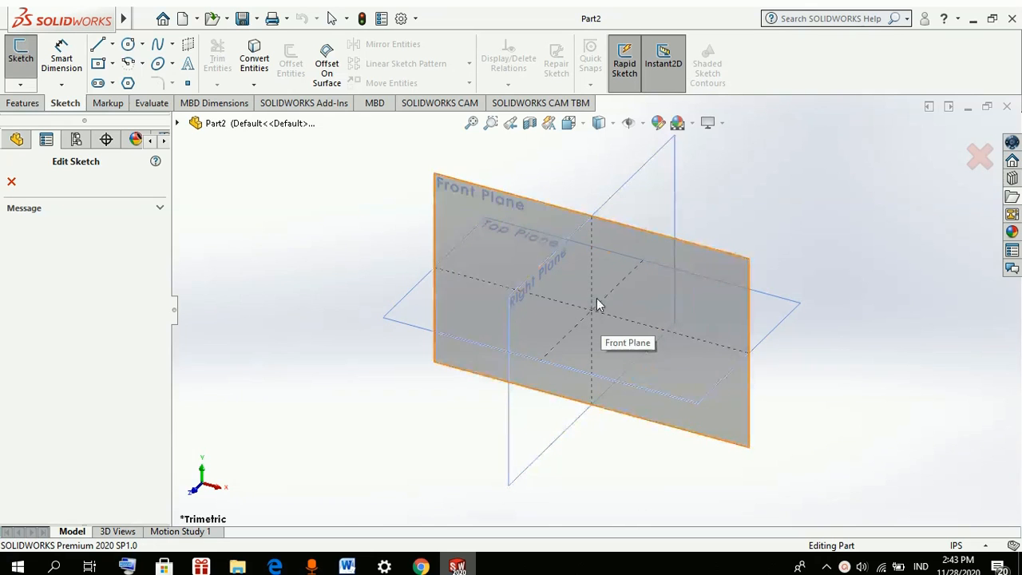
left_click(667, 284)
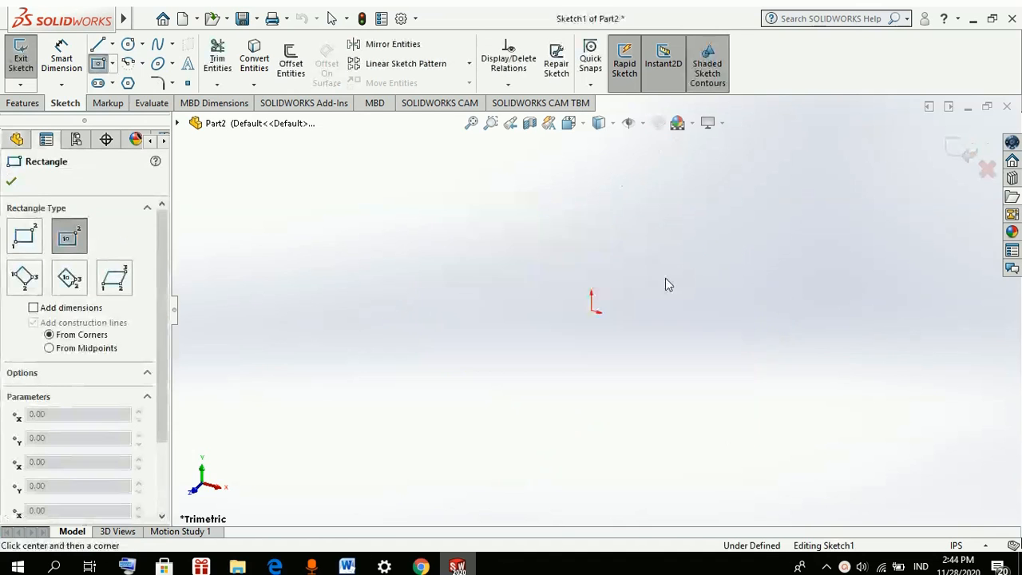
left_click(665, 279)
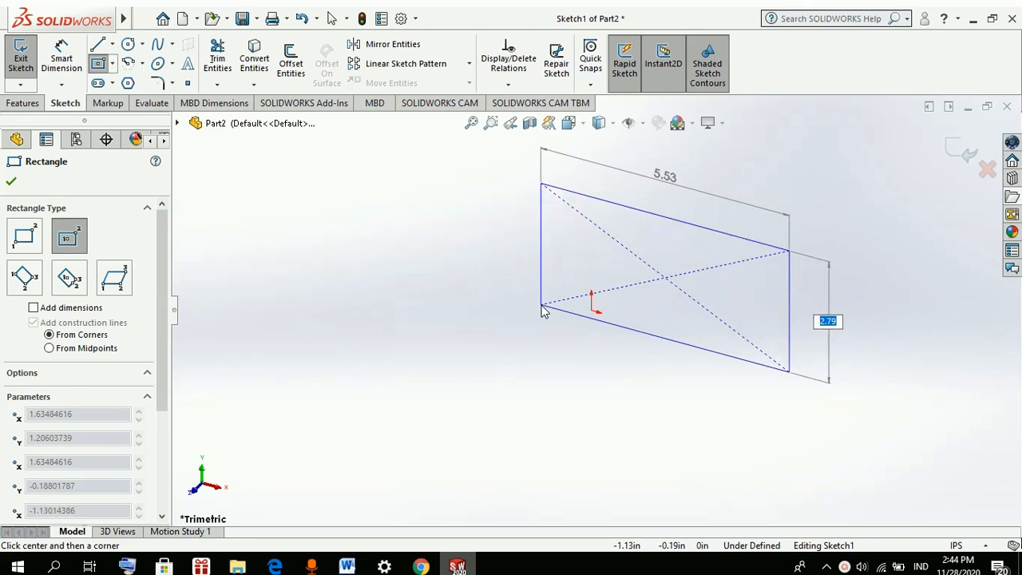
left_click(542, 308)
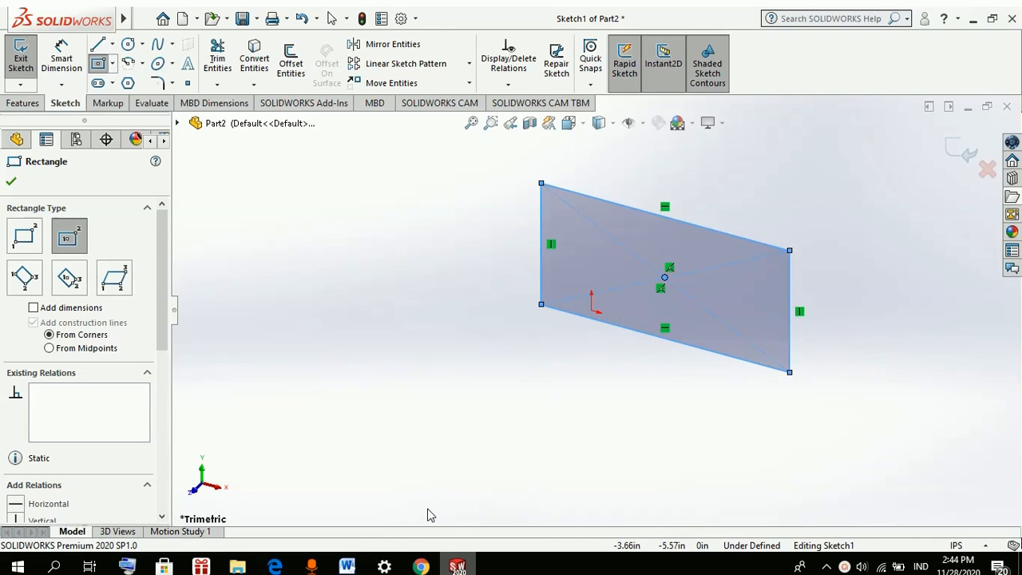
left_click(11, 182)
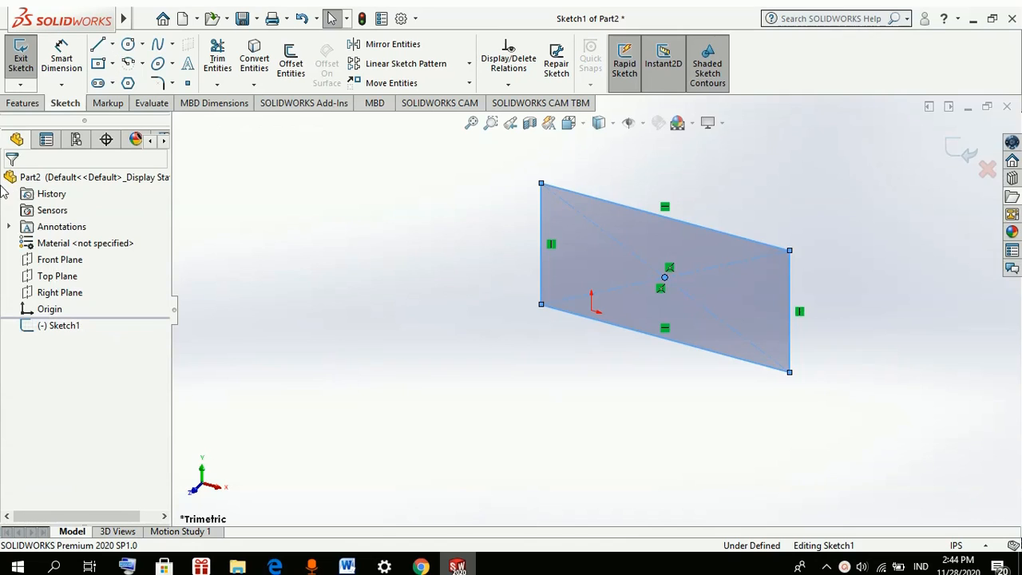
Start an Extruded Boss/Base from the rectangle and pull it forward to a depth of about 3.18 in
left_click(29, 104)
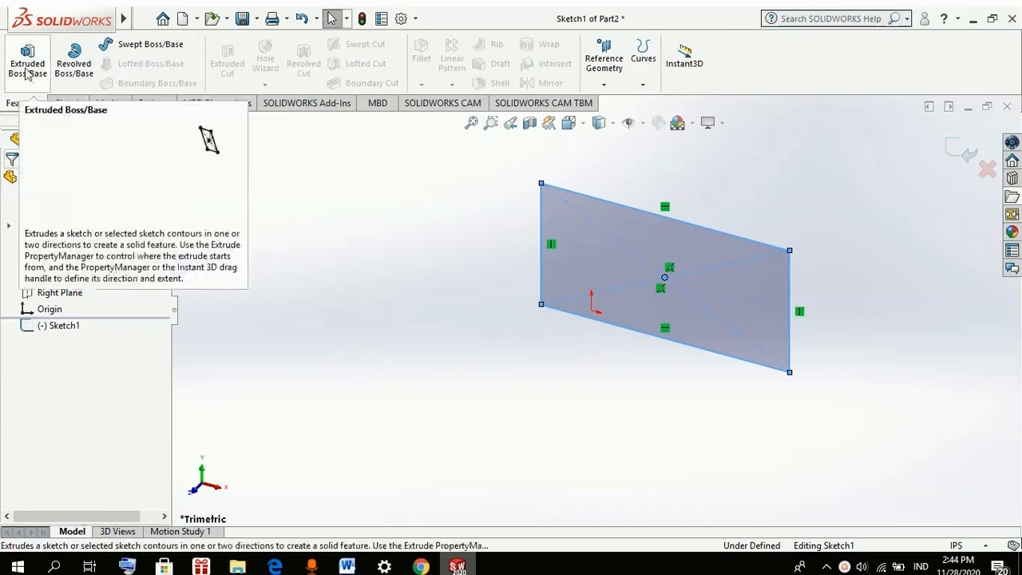
left_click(27, 72)
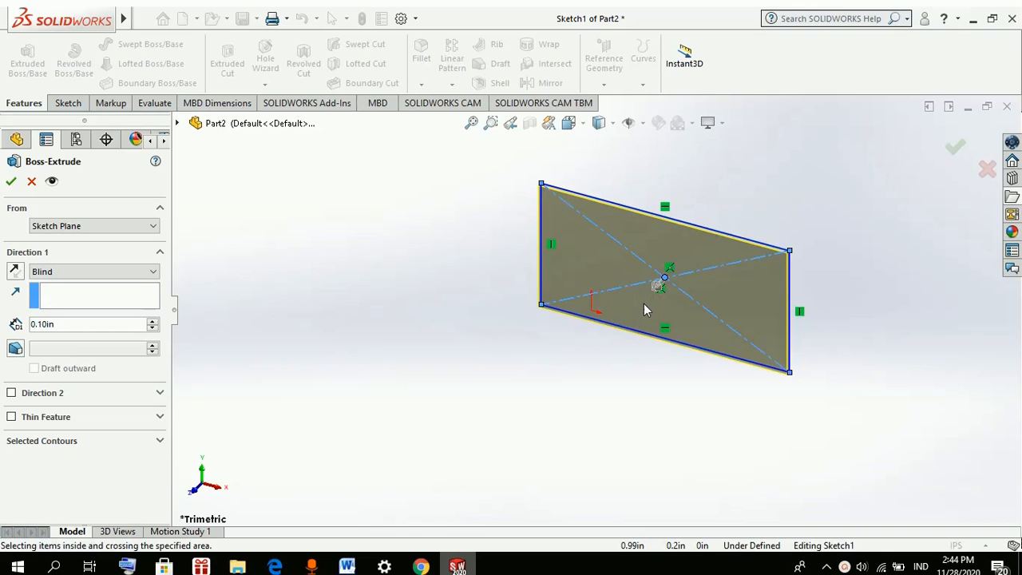
left_click(645, 301)
mouse_move(651, 297)
left_mouse_down()
mouse_move(605, 354)
mouse_move(552, 384)
mouse_move(651, 314)
mouse_move(607, 329)
mouse_move(611, 343)
mouse_move(584, 357)
left_mouse_up()
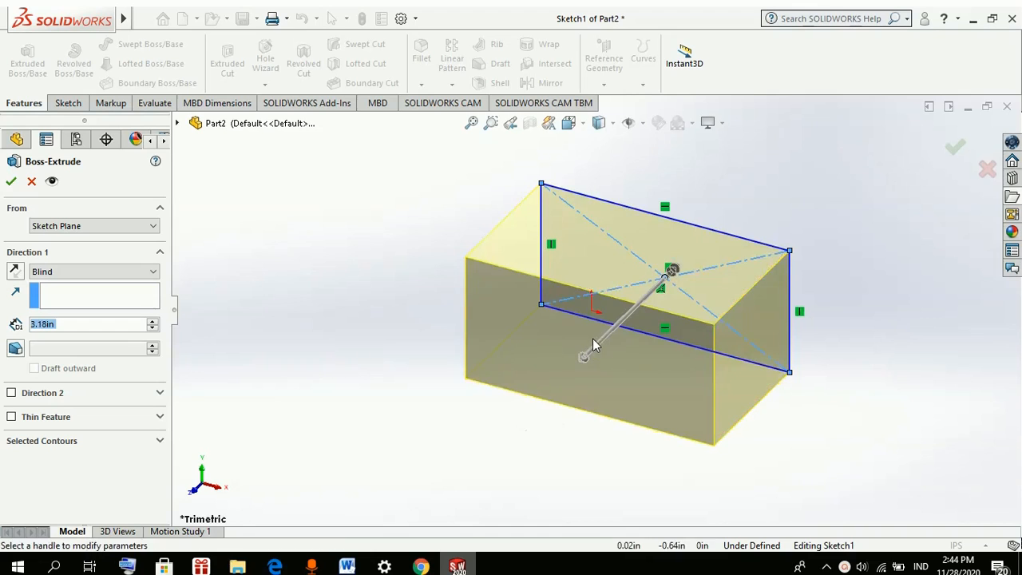
Set the blind extrusion depth to 5 in and finish the solid block
left_click(64, 326)
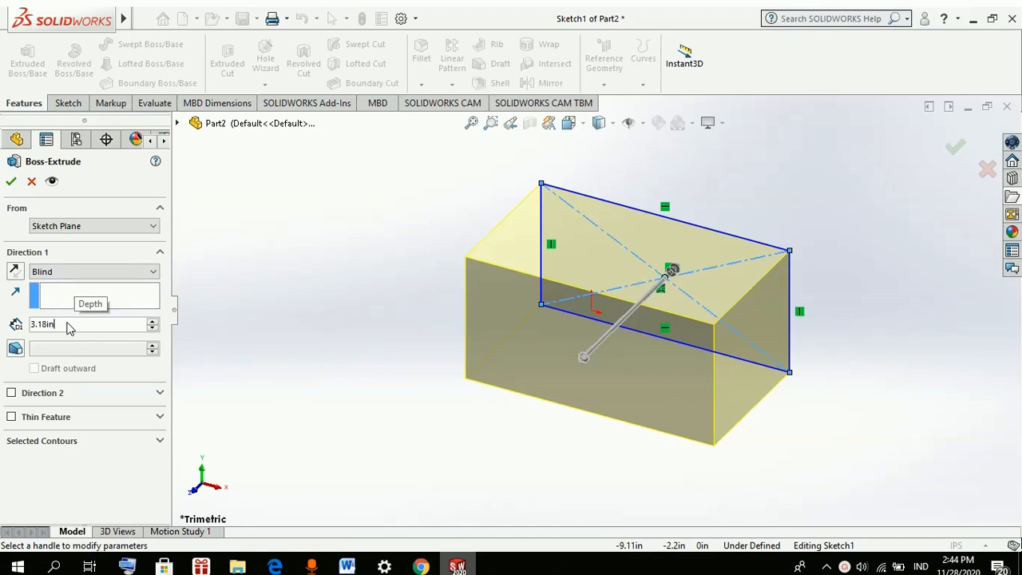
key("BackSpace")
key("BackSpace")
key("BackSpace")
key("BackSpace")
key("BackSpace")
key("BackSpace")
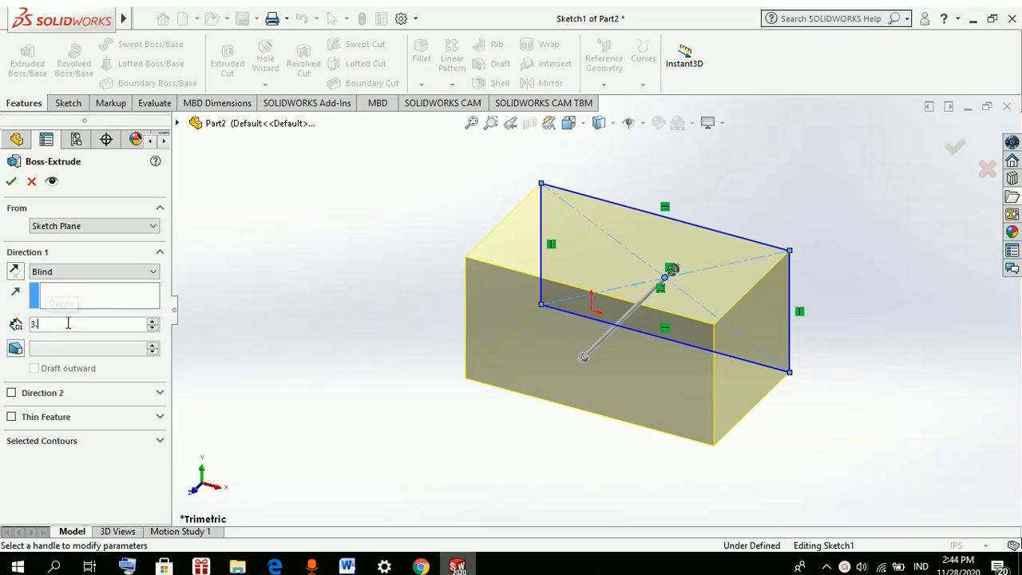
type("5")
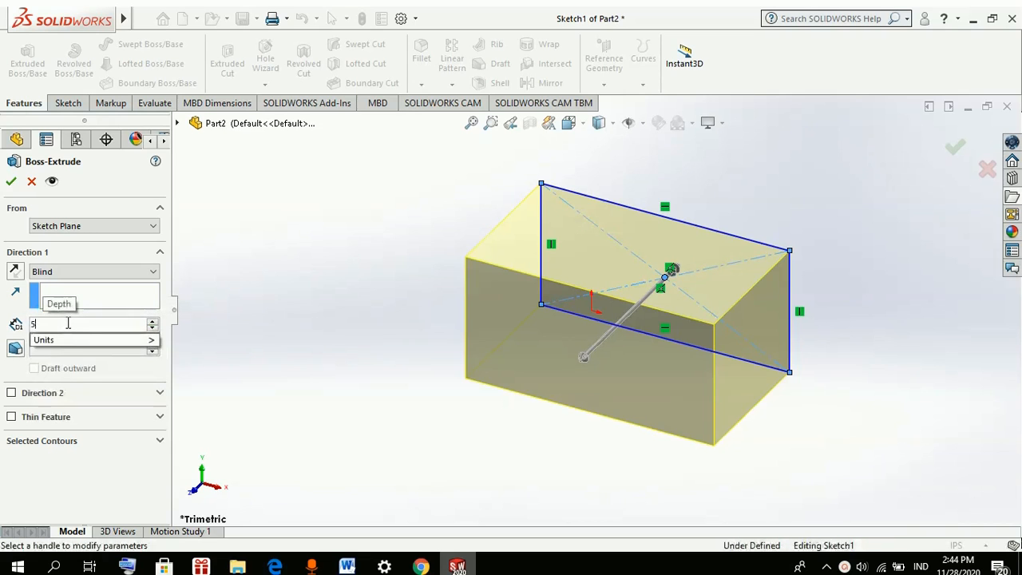
key("Return")
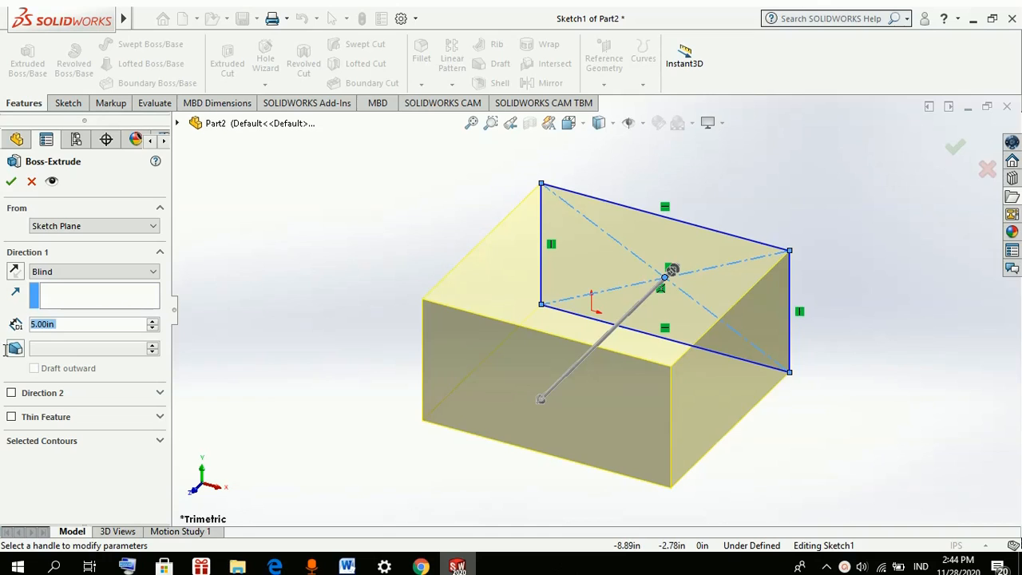
left_click(64, 323)
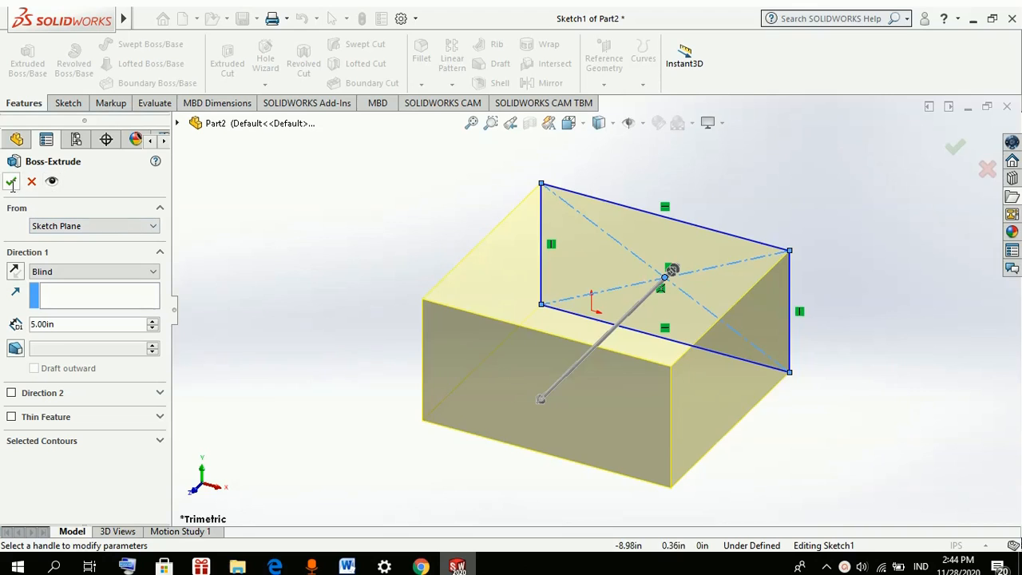
mouse_move(3, 10)
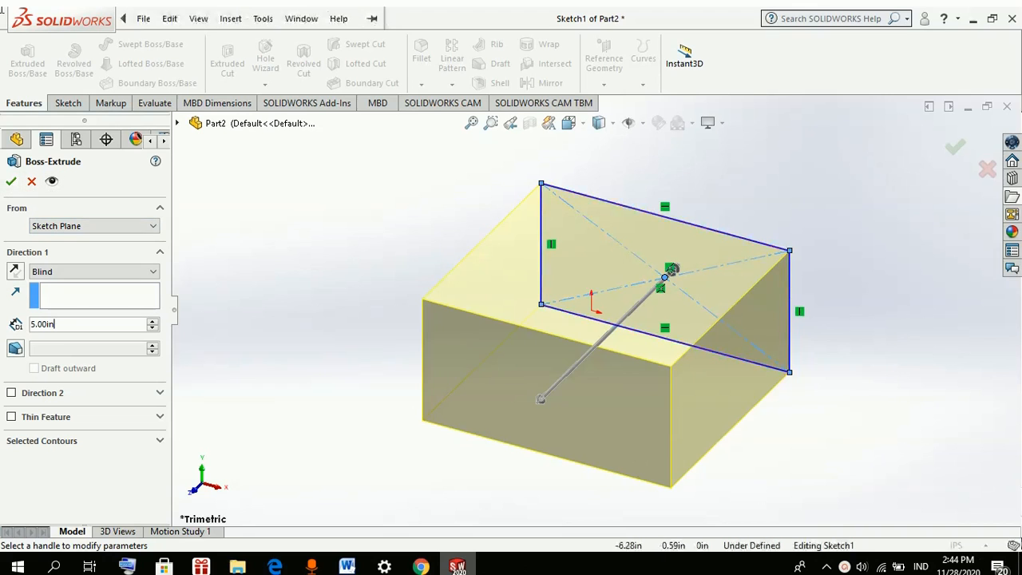
left_click(11, 182)
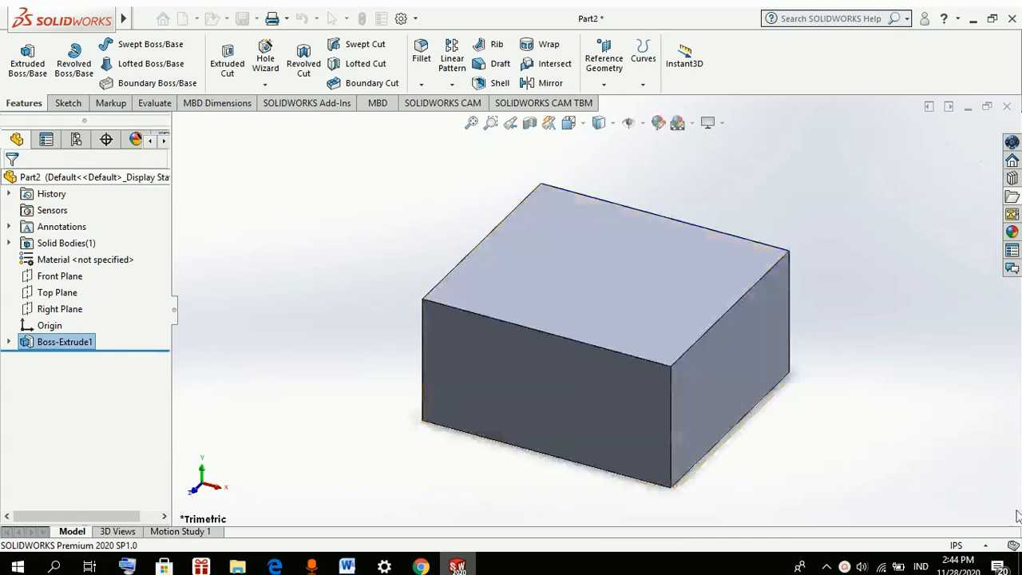
Set the document units to MMGS (millimeter, gram, second)
left_click(971, 546)
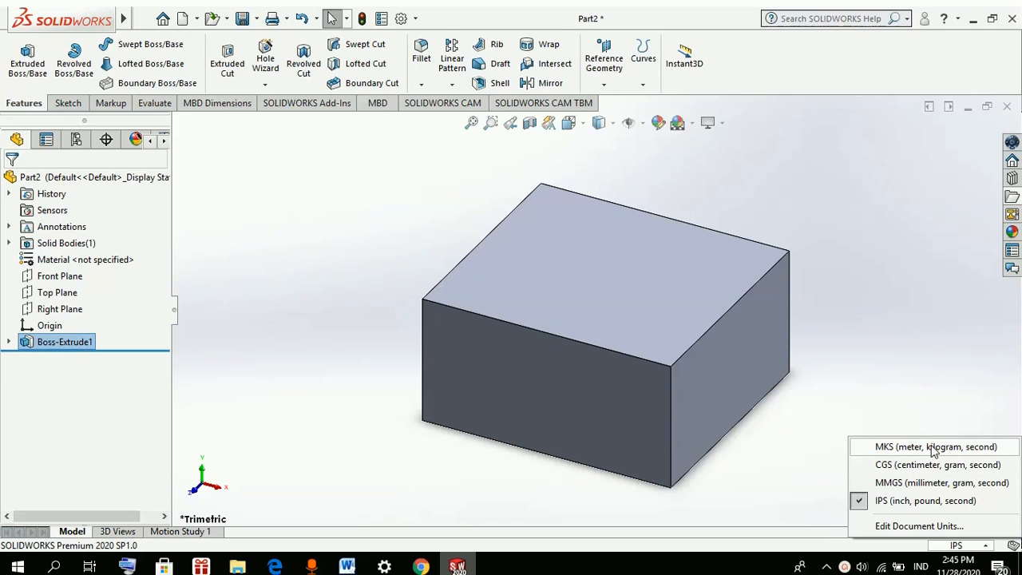
left_click(897, 484)
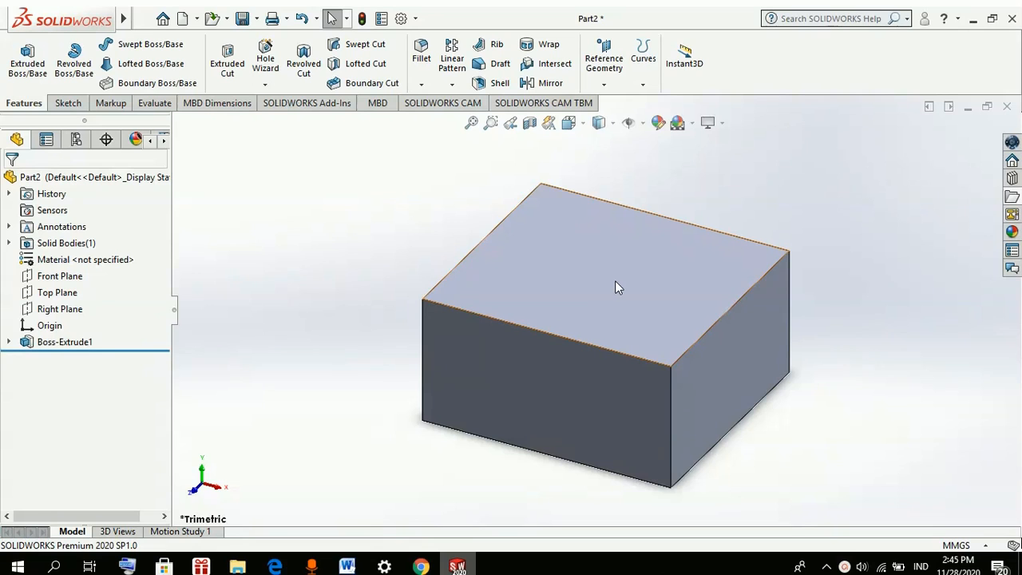
Orient the block to the Right view using the view selector cube
scroll(626, 311, "down", 3)
scroll(626, 311, "up", 5)
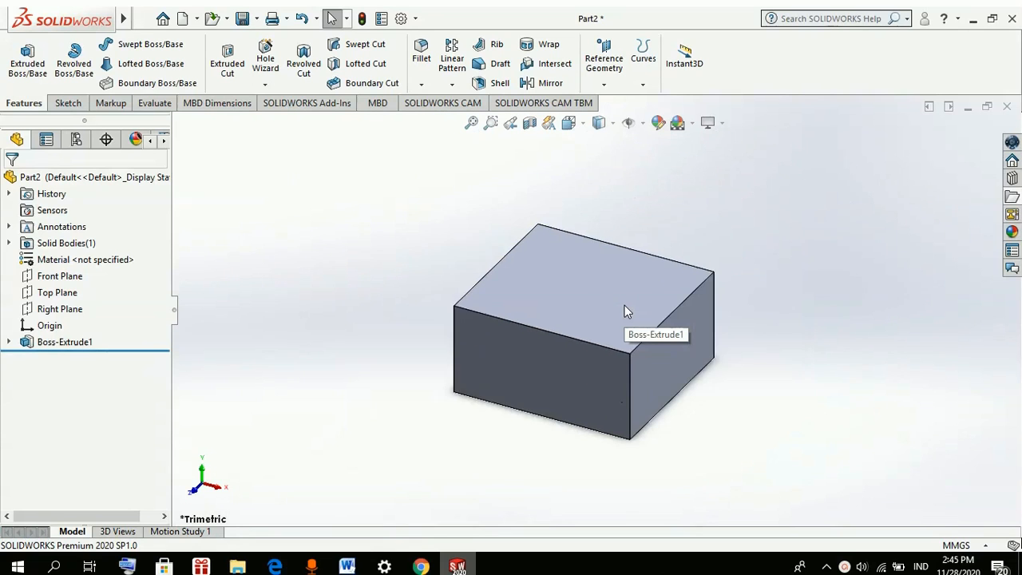
scroll(575, 358, "down", 3)
scroll(590, 327, "up", 4)
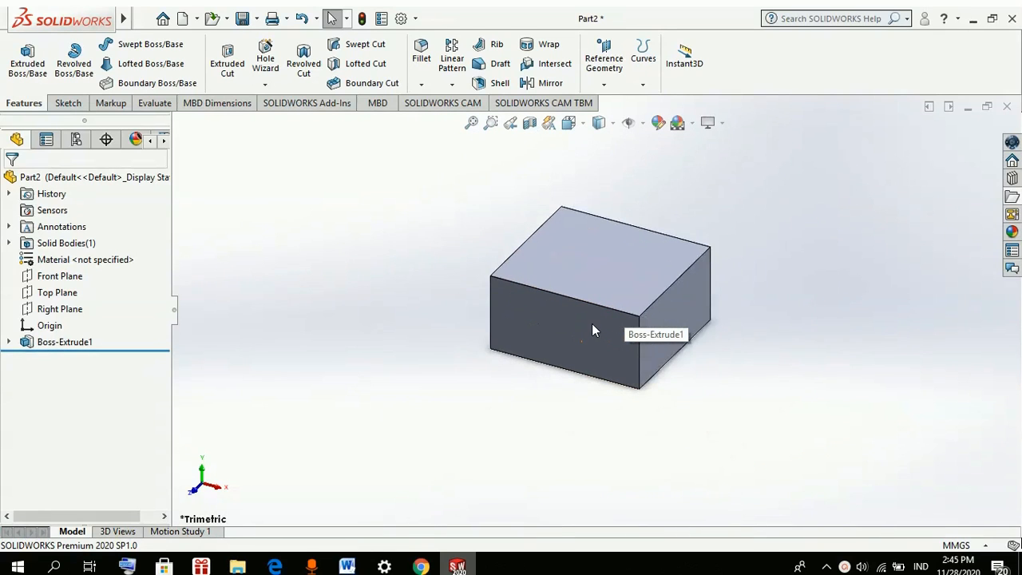
scroll(591, 324, "down", 2)
scroll(592, 323, "down", 2)
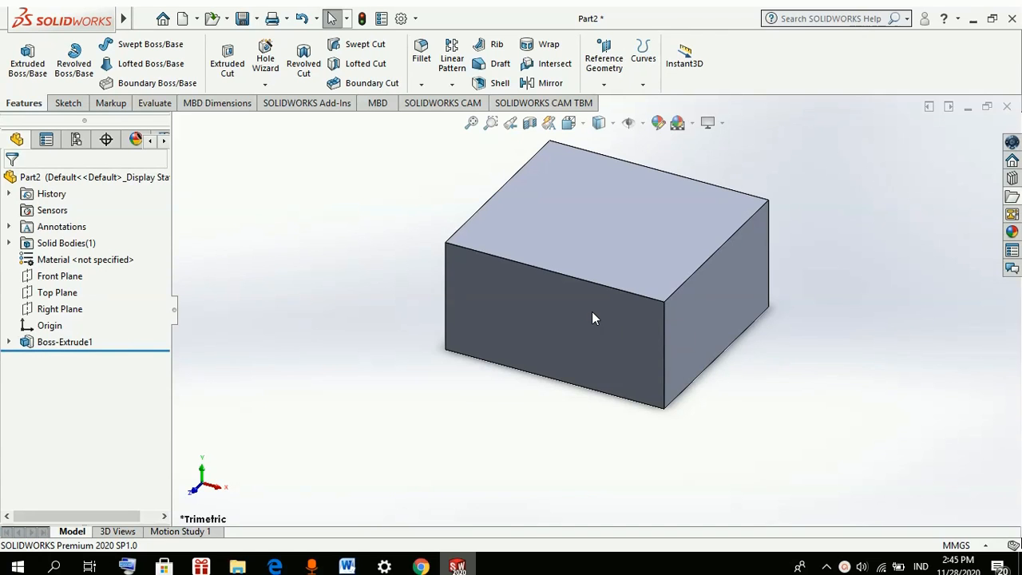
key("space")
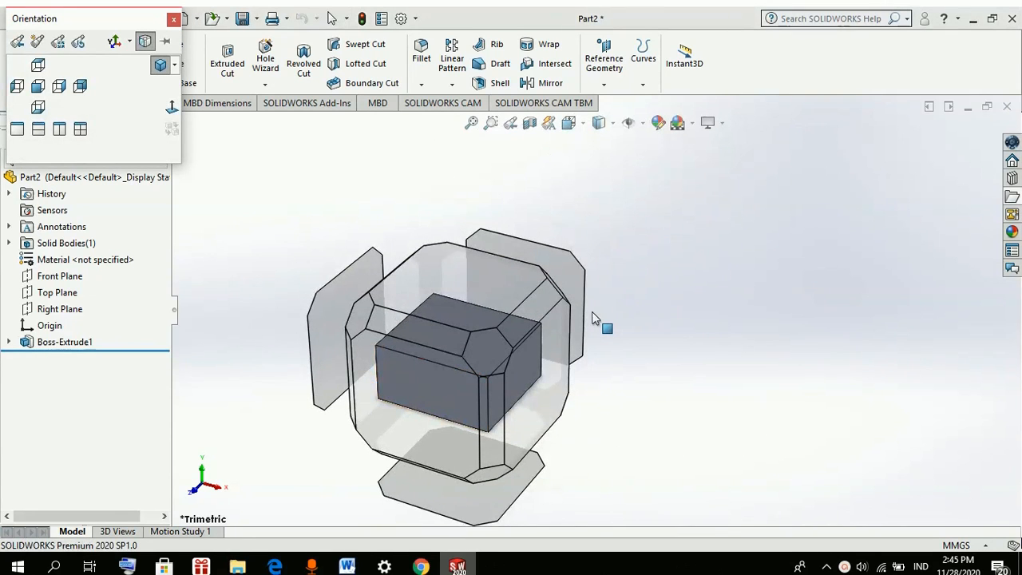
mouse_move(435, 427)
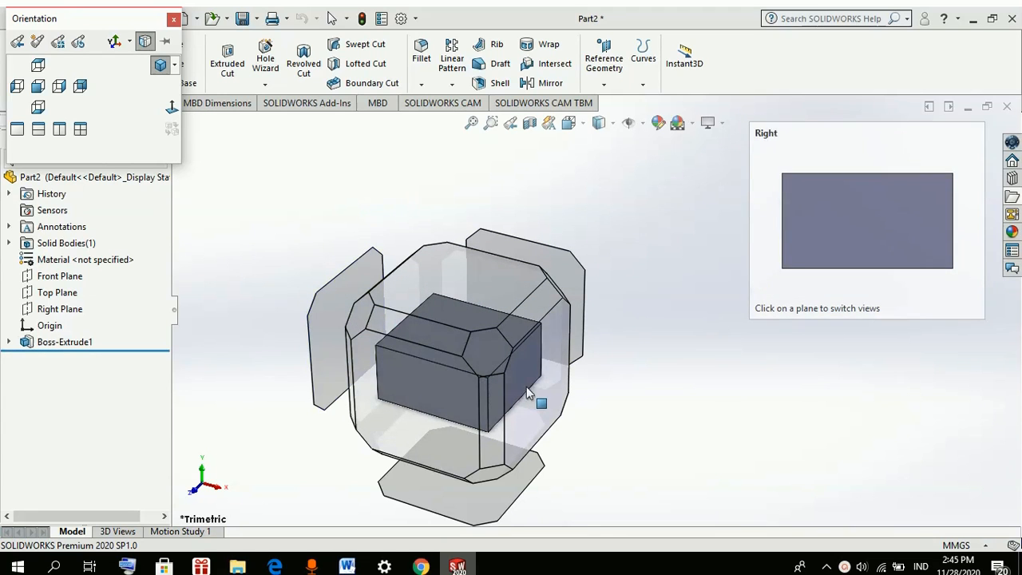
left_click(526, 386)
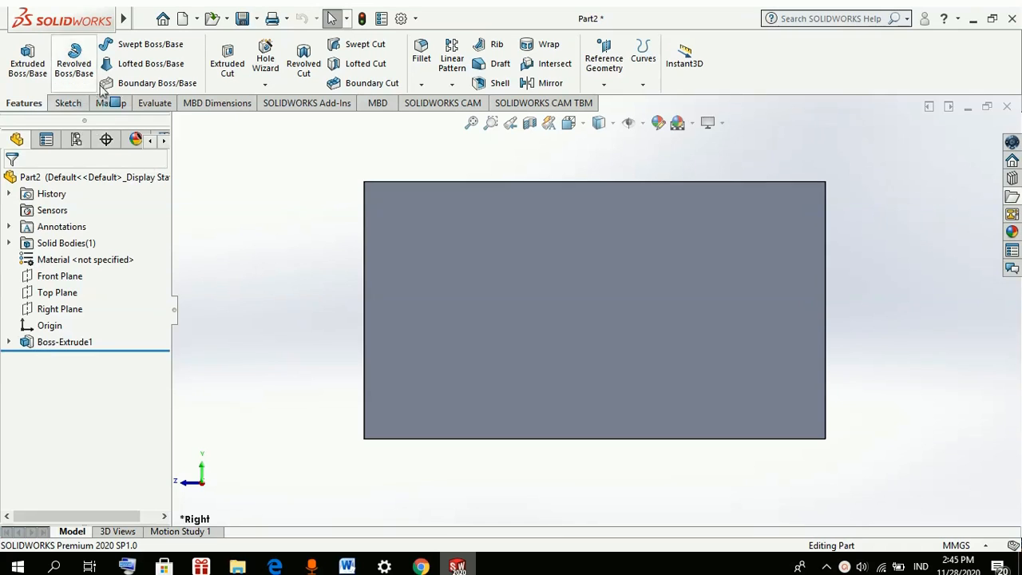
Start a sketch on the block's right-side face and draw a circle in the left half of the face
left_click(68, 103)
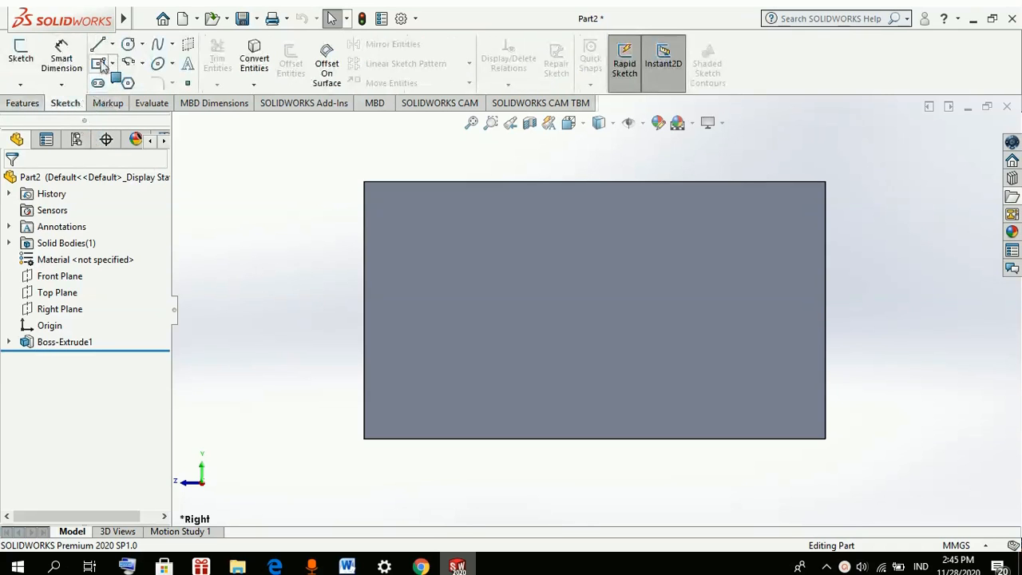
left_click(20, 55)
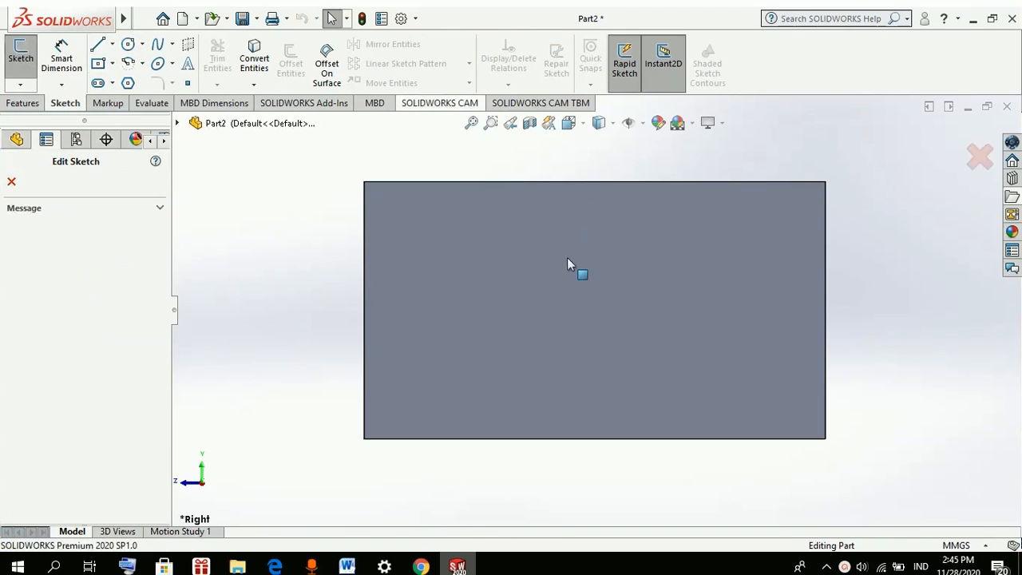
left_click(464, 304)
left_click(494, 333)
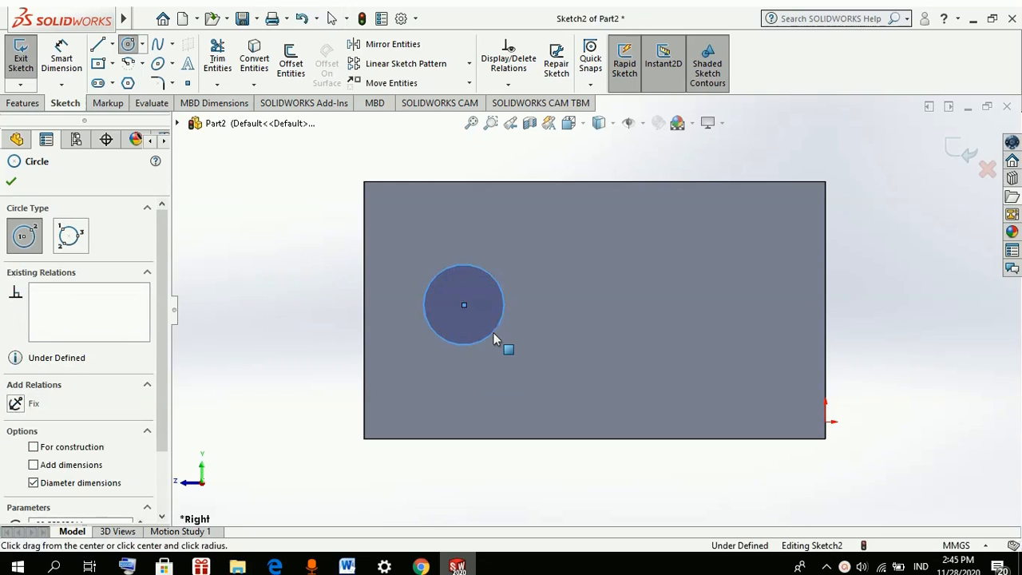
key("Escape")
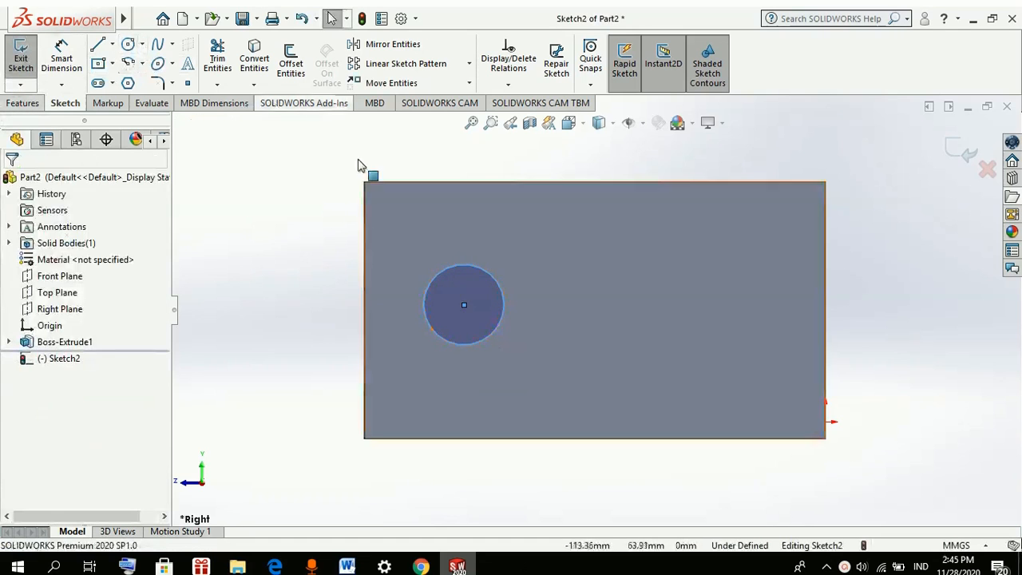
Draw a second circle of about 23 mm diameter in the face's right half, level with the first and about 65 mm from it
left_click(685, 318)
left_click_drag(688, 324, 718, 343)
left_click(143, 18)
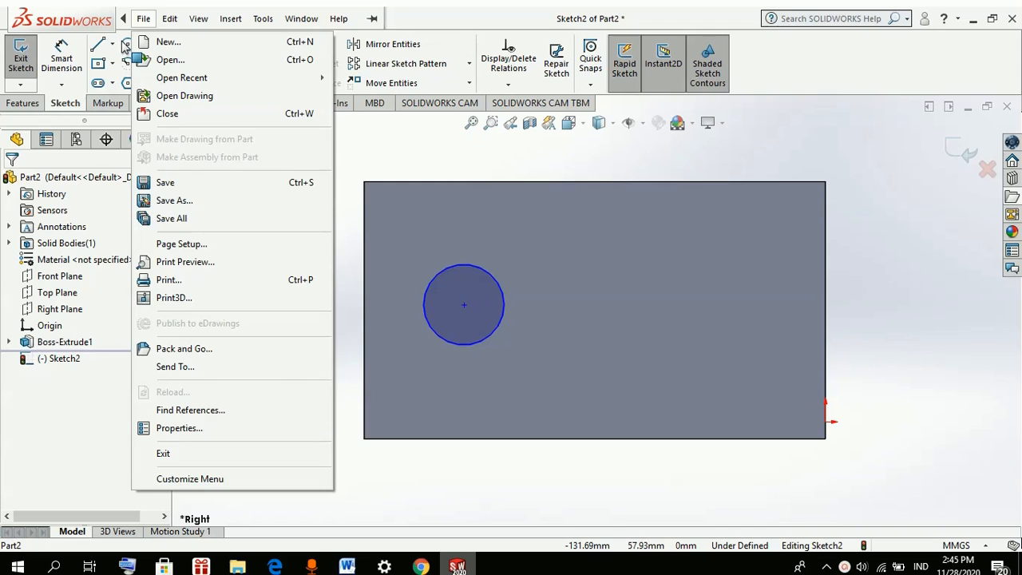
left_click(126, 46)
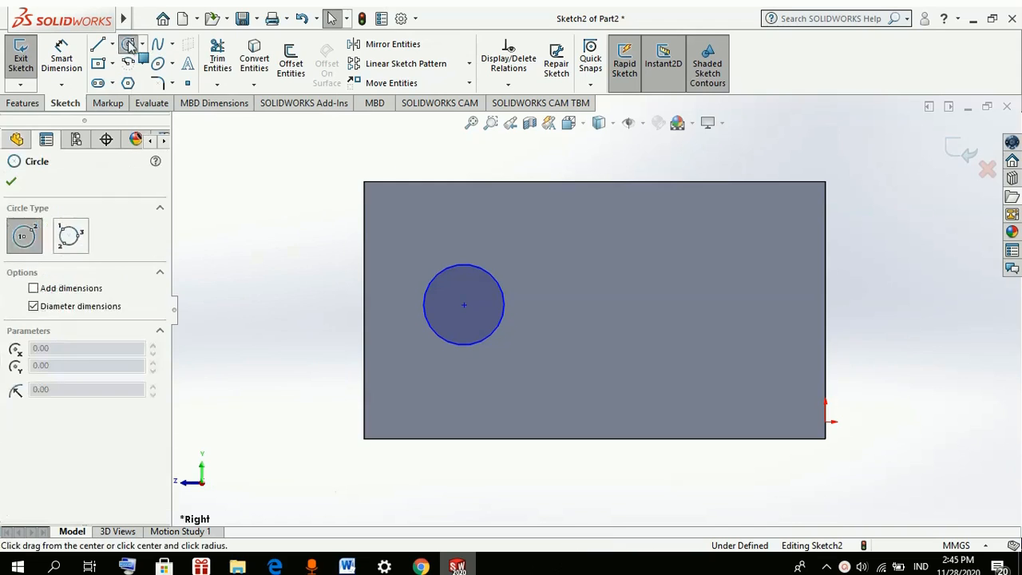
left_click(700, 305)
left_click(728, 334)
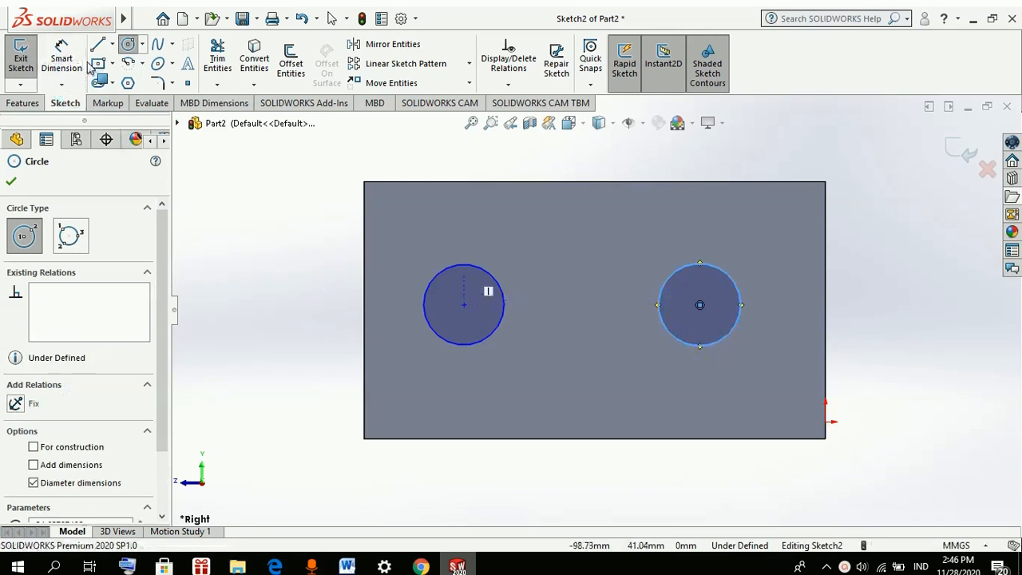
Extrude both circles as a boss in the reversed direction through the block to a blind depth of 160 mm
left_click(31, 104)
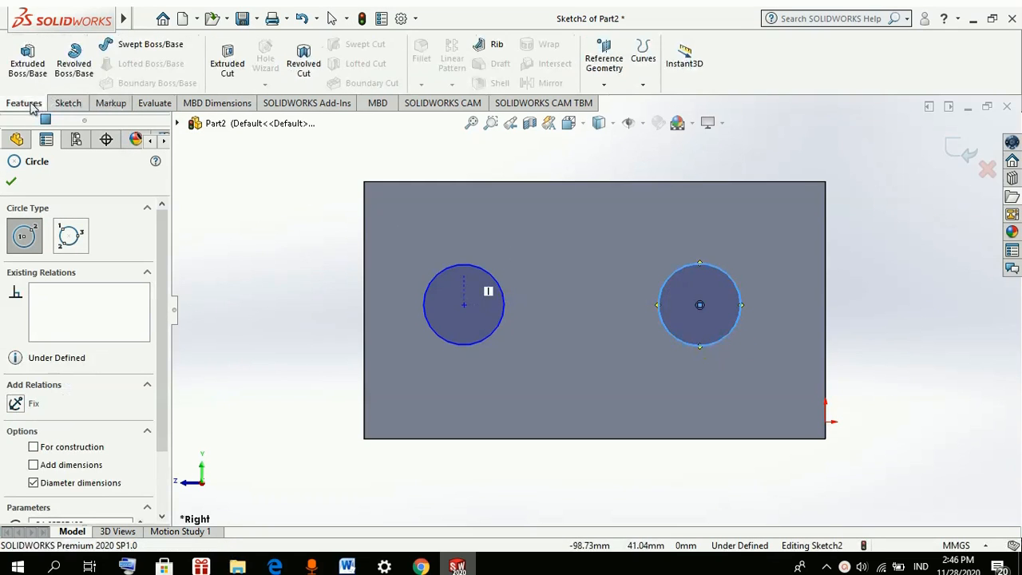
left_click(28, 61)
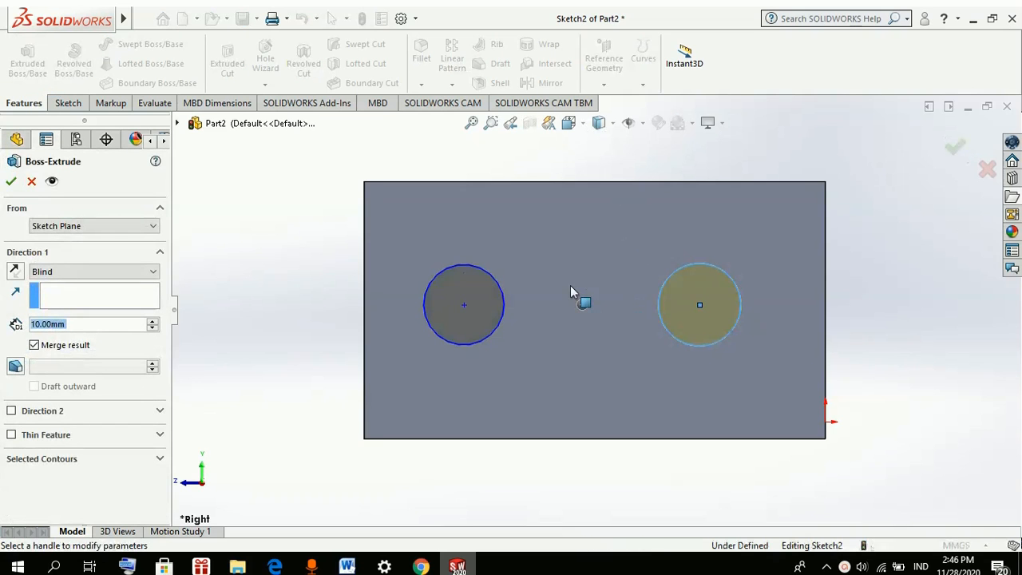
middle_click_drag(570, 285, 749, 330)
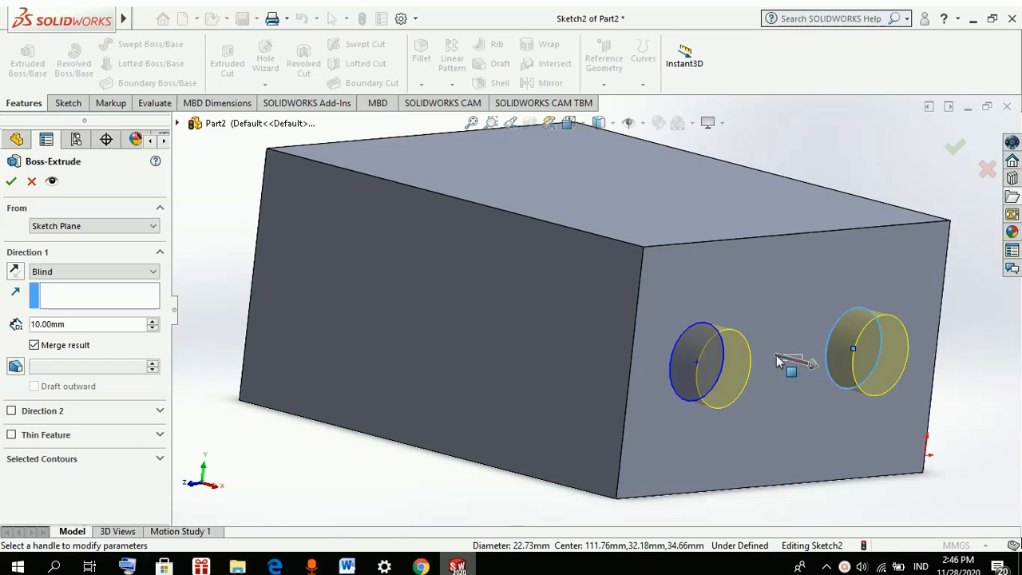
left_click(810, 366)
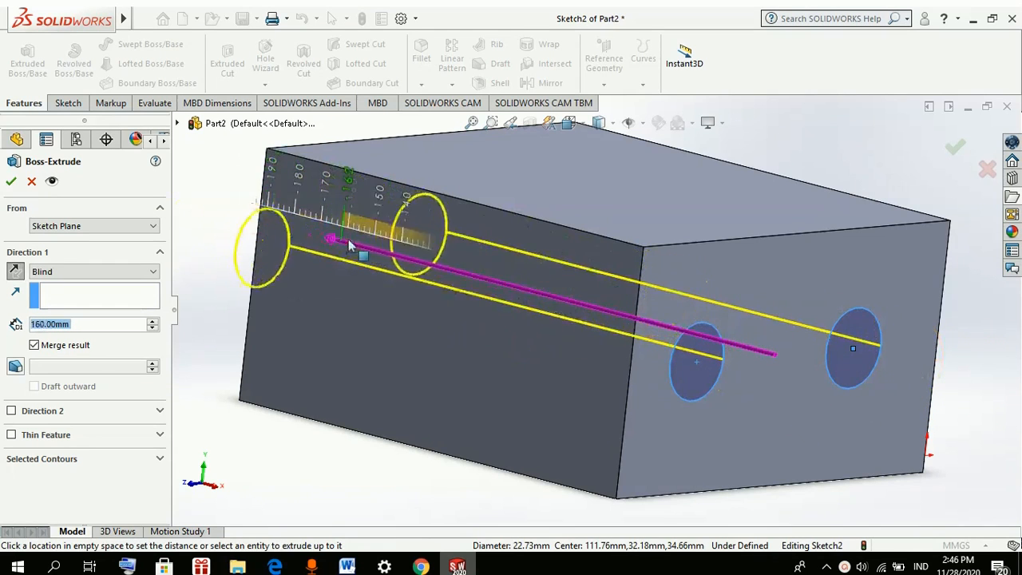
left_click(348, 238)
key("Return")
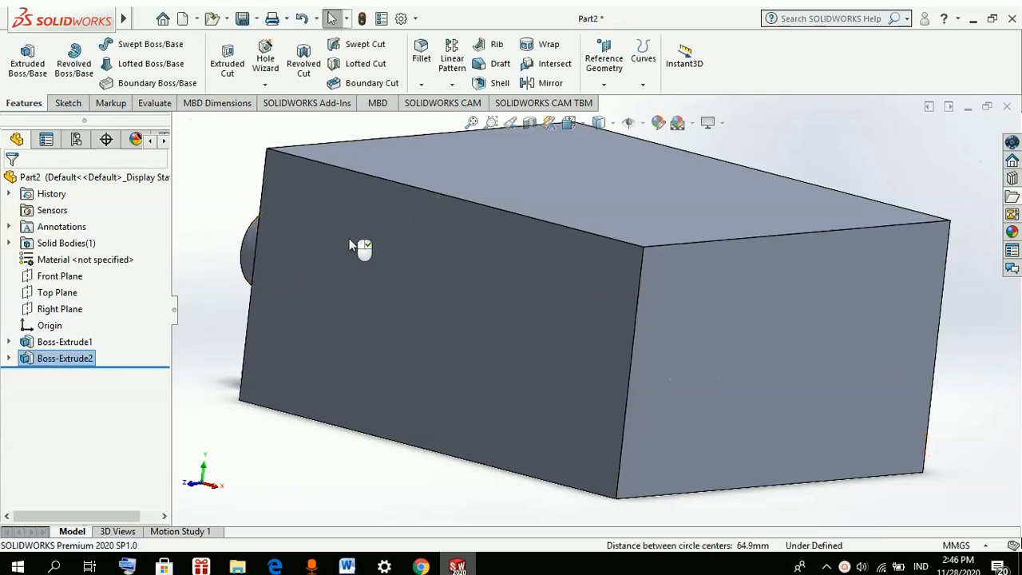
Examine the two cylindrical bosses on the block's opposite face from different angles and distances
middle_click_drag(354, 187, 428, 274)
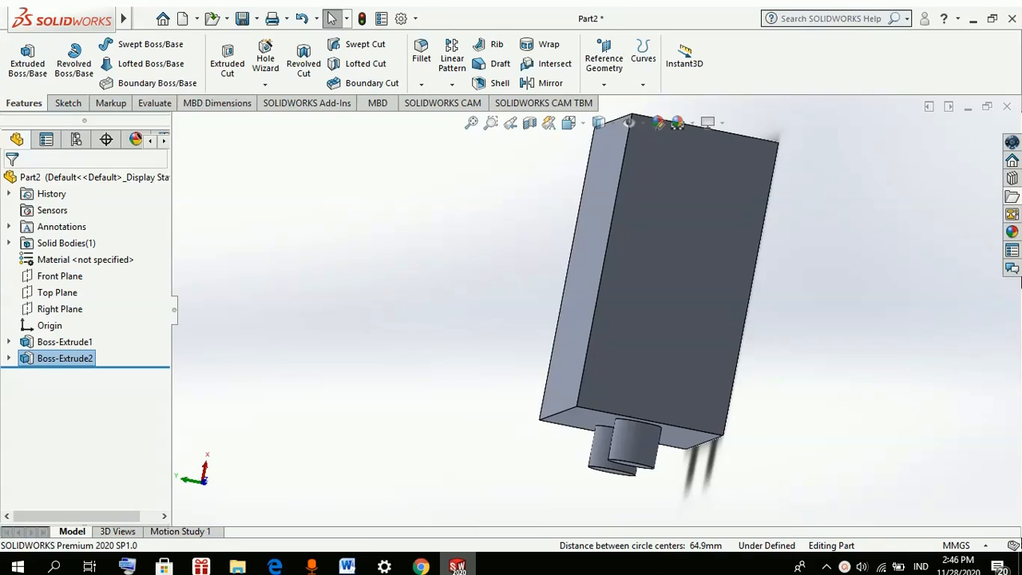
scroll(669, 239, "up", 3)
scroll(669, 238, "down", 4)
scroll(613, 308, "up", 3)
scroll(613, 307, "down", 3)
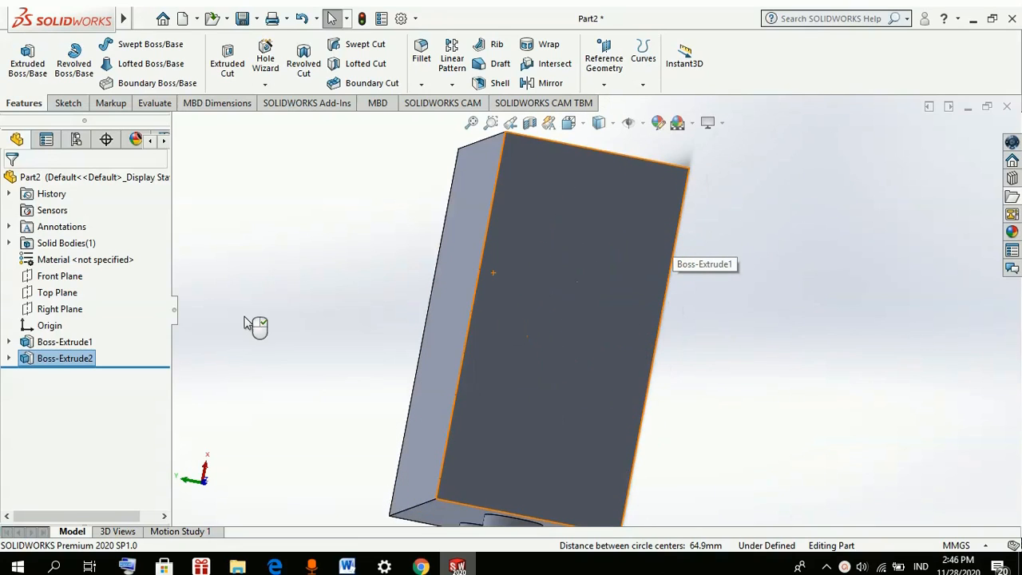
scroll(611, 297, "down", 5)
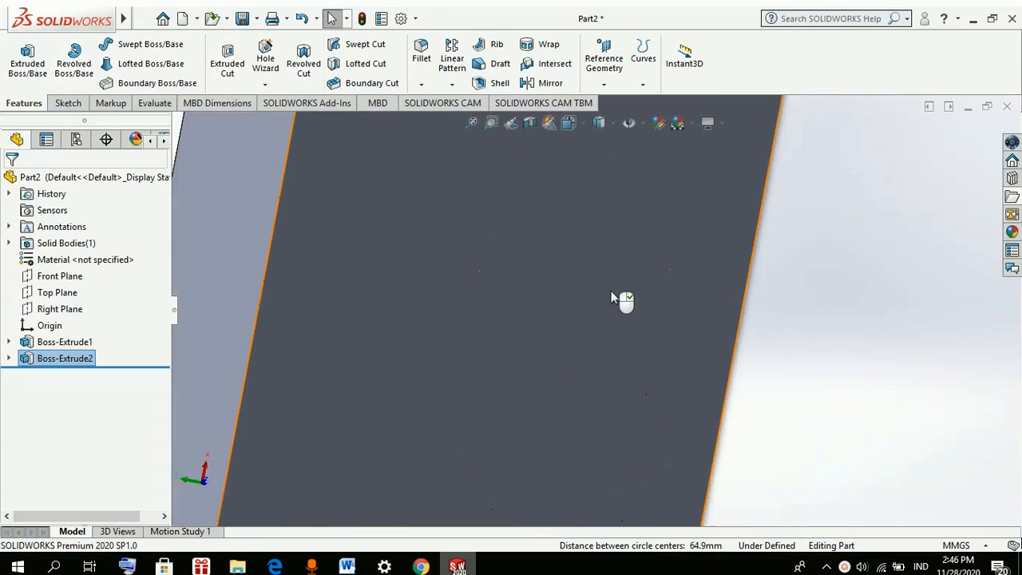
scroll(611, 298, "up", 5)
scroll(566, 352, "down", 2)
scroll(639, 228, "up", 2)
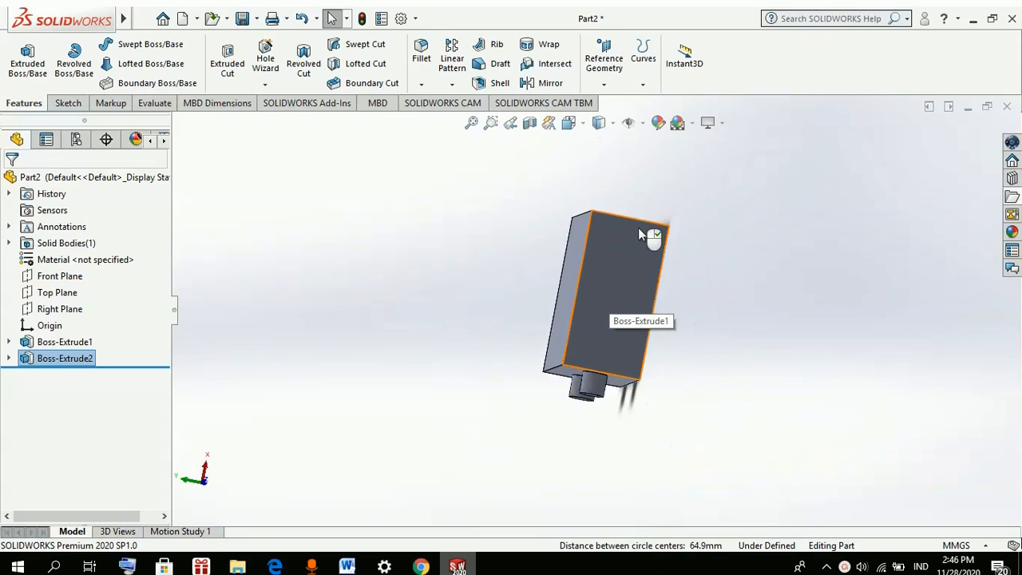
scroll(638, 228, "down", 4)
scroll(644, 228, "up", 2)
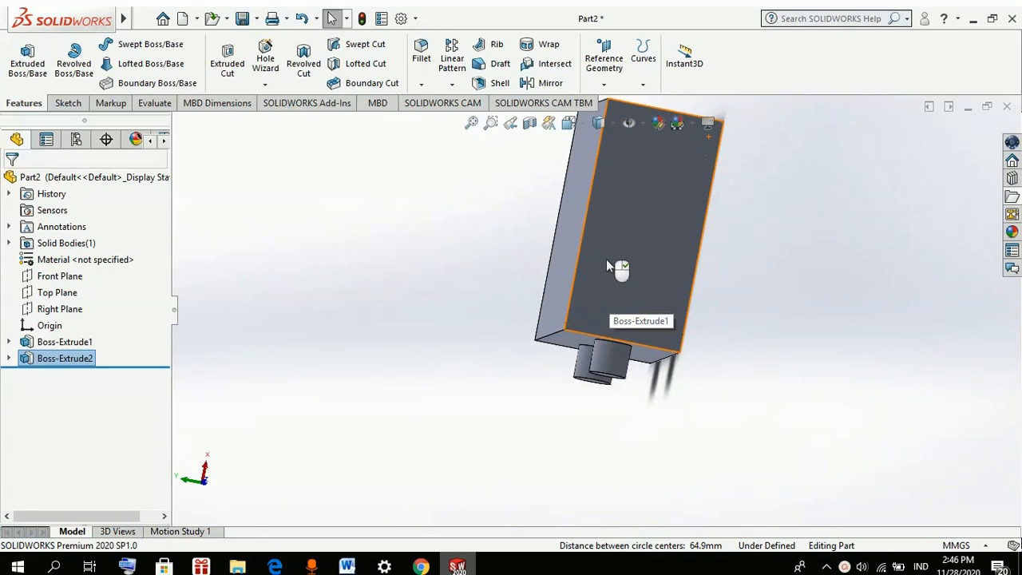
scroll(608, 255, "down", 5)
scroll(608, 255, "up", 4)
middle_click_drag(656, 241, 796, 123)
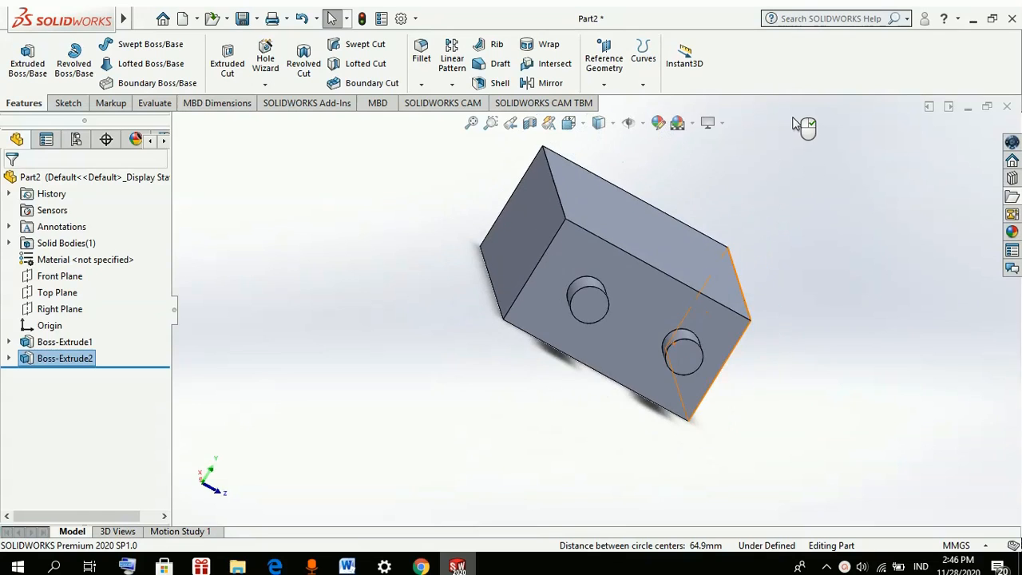
scroll(376, 335, "down", 3)
scroll(641, 271, "up", 3)
scroll(679, 299, "up", 3)
scroll(784, 205, "down", 4)
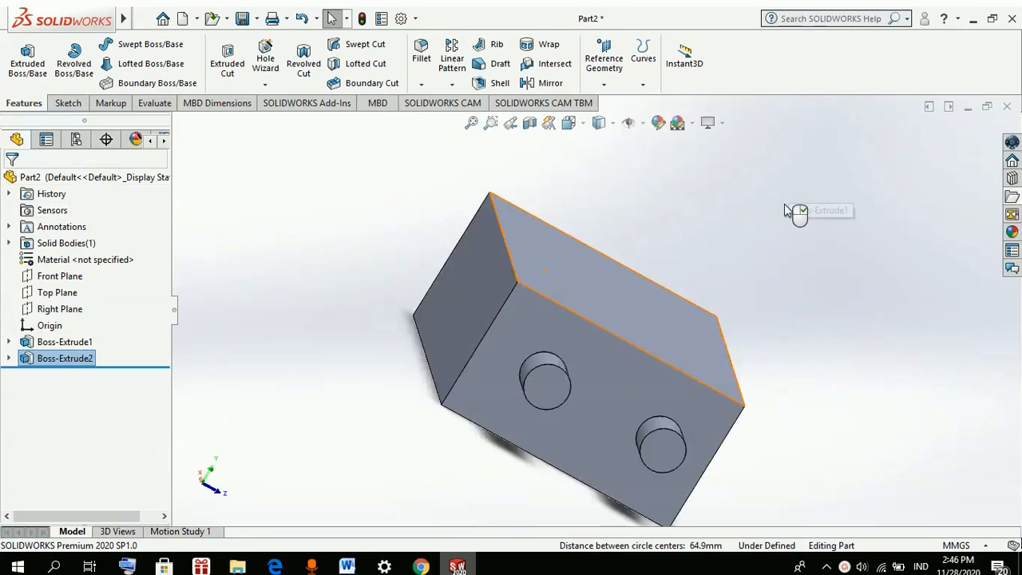
scroll(611, 312, "up", 5)
scroll(442, 441, "down", 5)
scroll(575, 348, "up", 4)
scroll(744, 218, "down", 6)
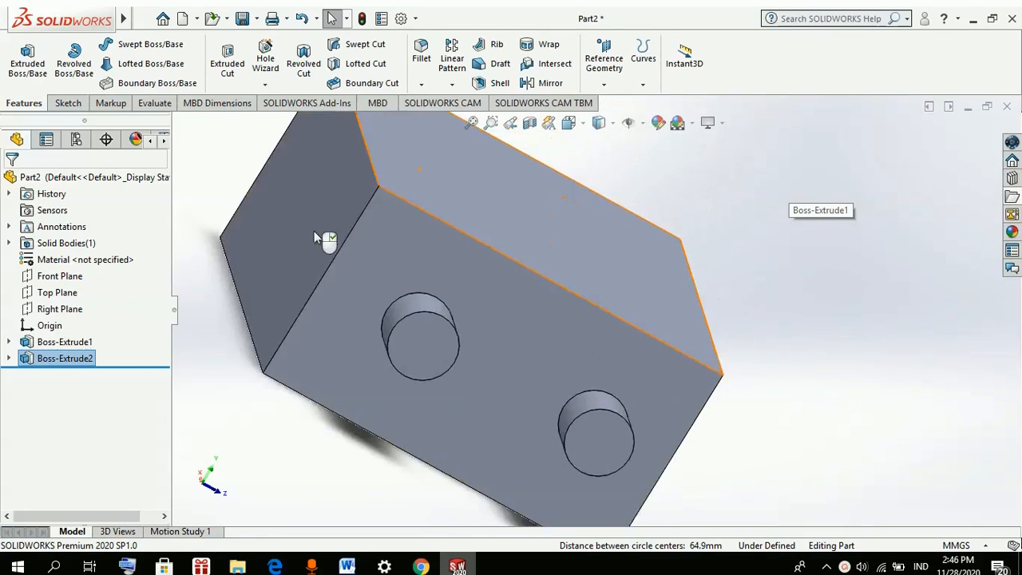
scroll(547, 228, "down", 4)
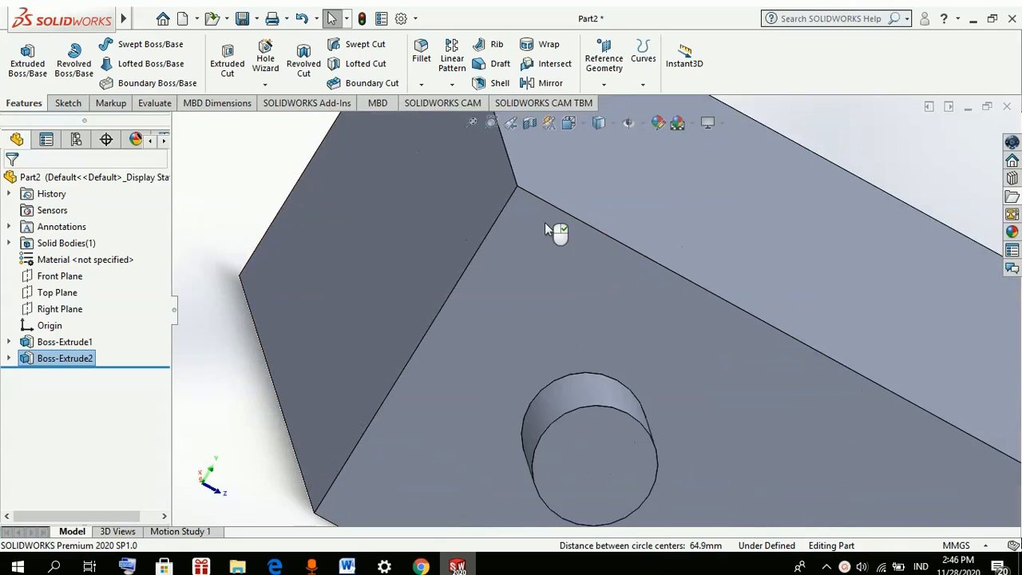
scroll(545, 222, "up", 4)
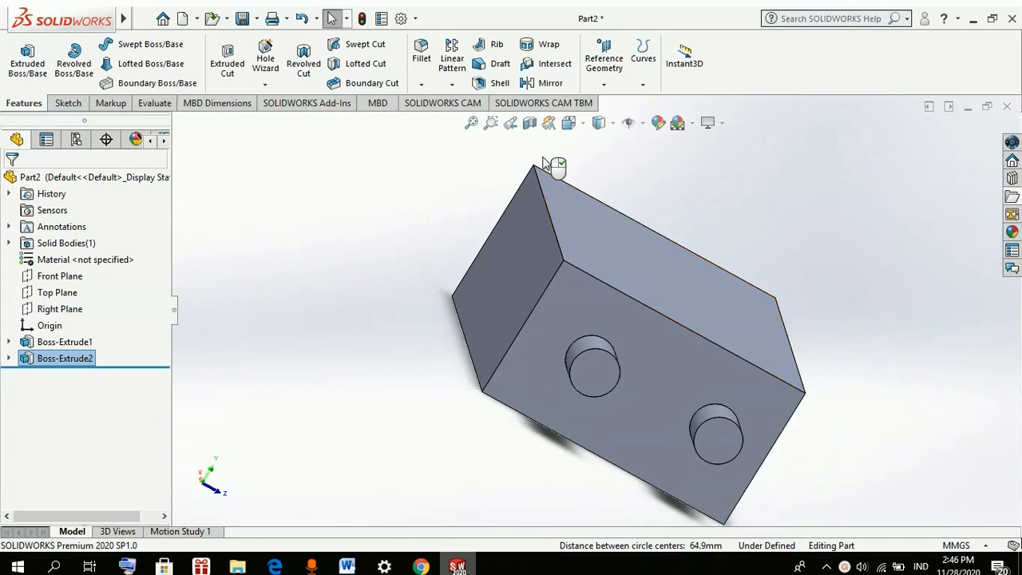